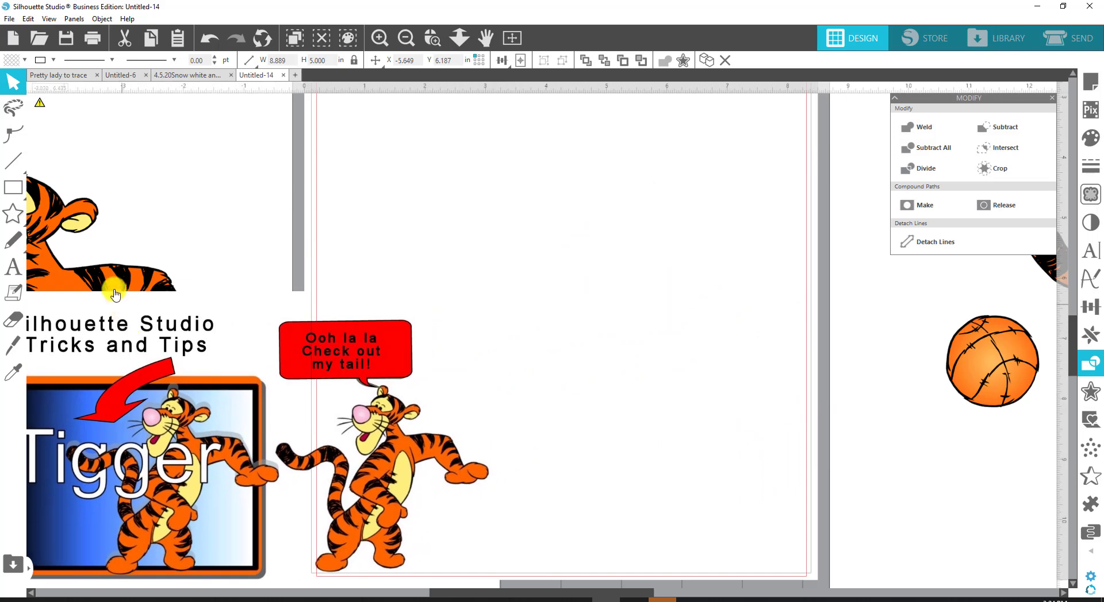
Move the large Tigger image onto the page and shift the reference picture up and away from it.
{"action": "left_click_drag", "start_coordinate": [110, 291], "coordinate": [603, 286]}
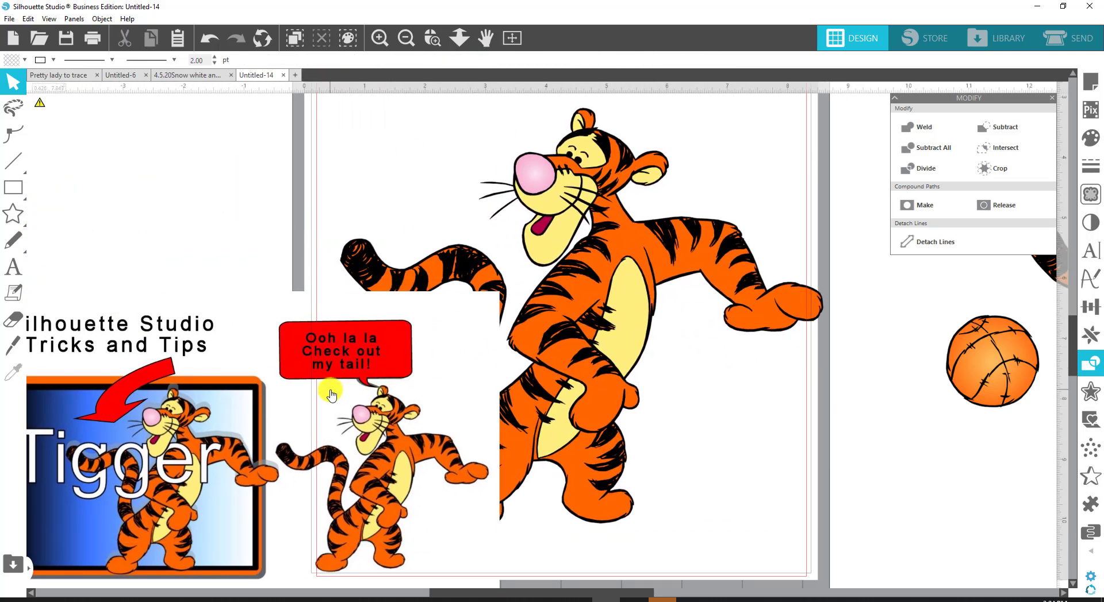
{"action": "left_click_drag", "start_coordinate": [330, 390], "coordinate": [29, 292]}
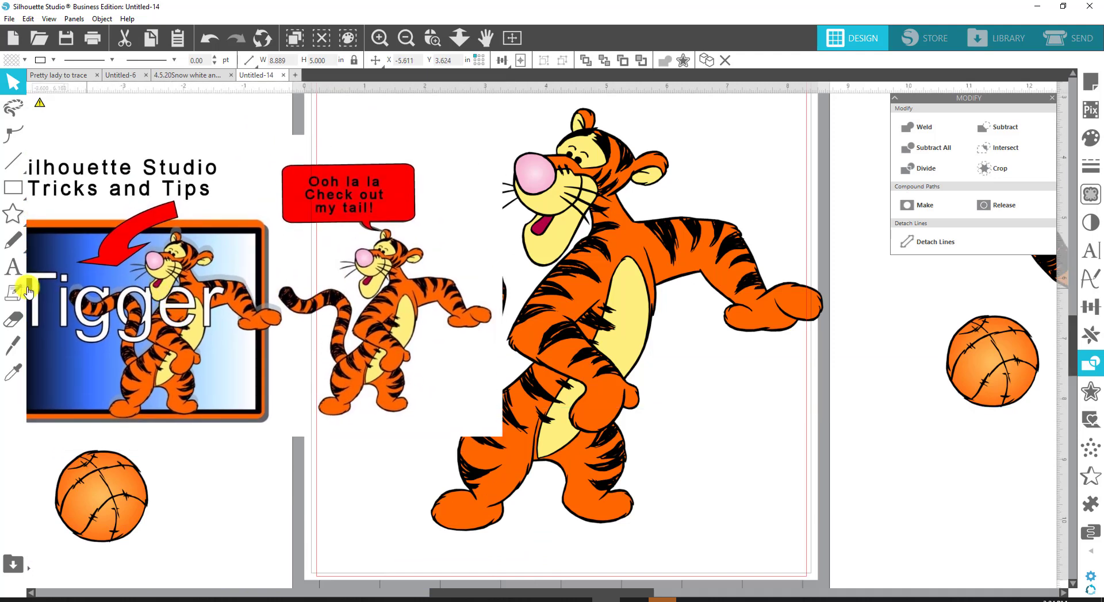
Cut the speech-bubble Tigger off the reference picture with the Knife, delete it, and reposition the remaining card beside the page.
{"action": "left_click", "coordinate": [13, 345]}
{"action": "mouse_move", "coordinate": [277, 123]}
{"action": "left_mouse_down"}
{"action": "mouse_move", "coordinate": [283, 308]}
{"action": "mouse_move", "coordinate": [271, 492]}
{"action": "mouse_move", "coordinate": [283, 503]}
{"action": "left_mouse_up"}
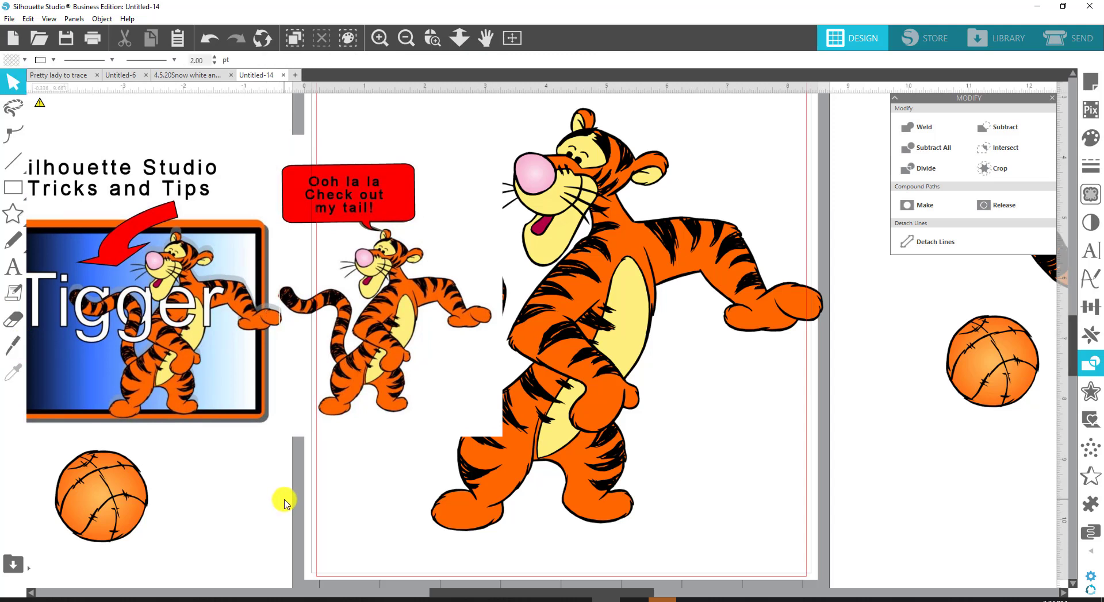
{"action": "left_click", "coordinate": [352, 348]}
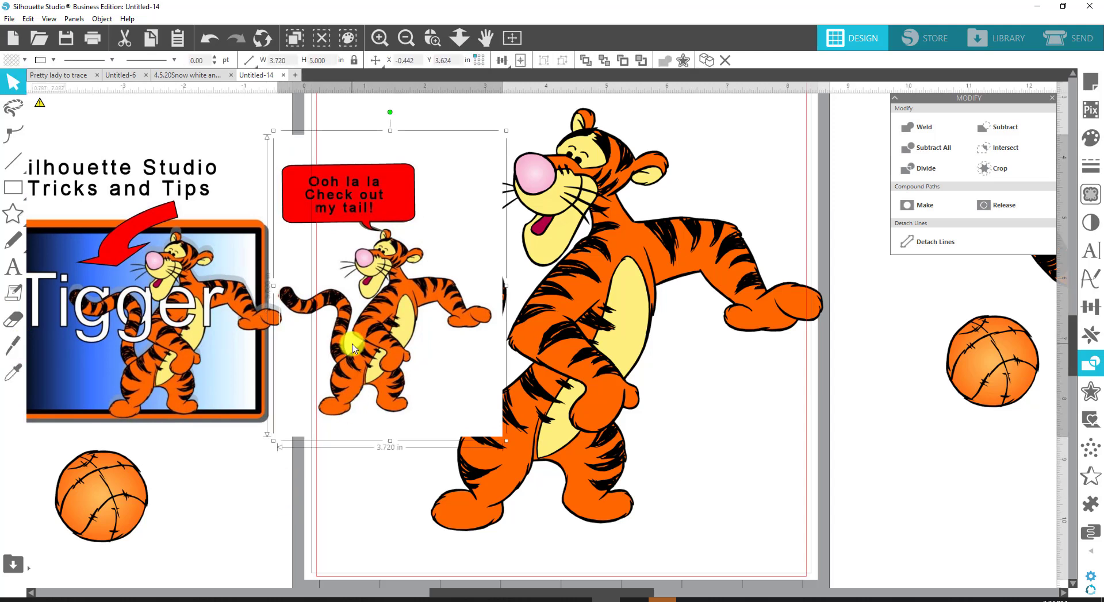
{"action": "key", "text": "Delete"}
{"action": "left_click_drag", "start_coordinate": [223, 316], "coordinate": [272, 275]}
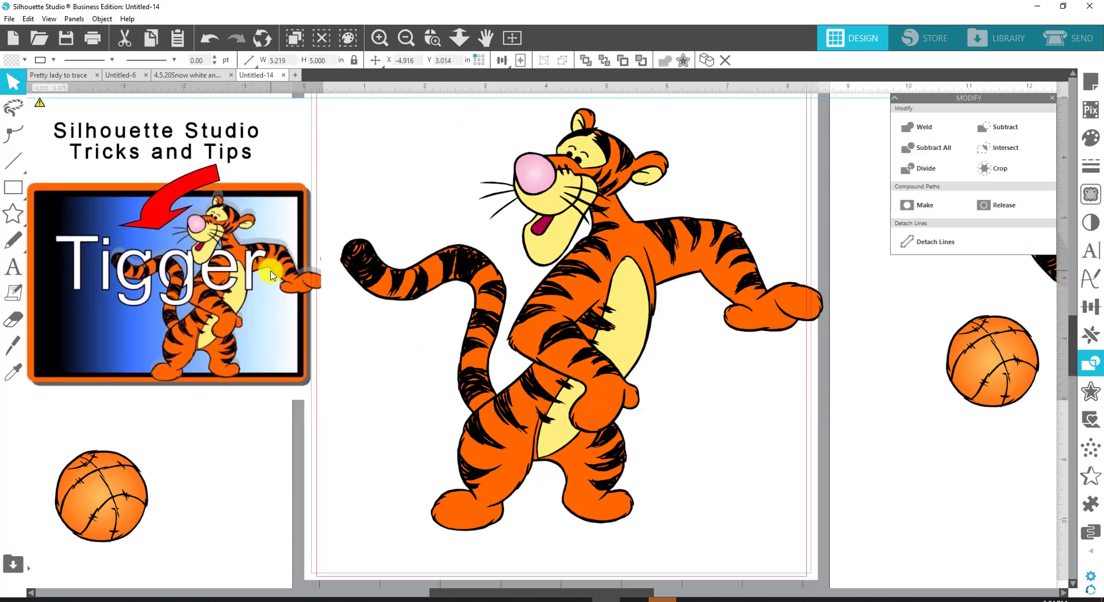
Slice vertically through the right end of the reference card with the Knife.
{"action": "left_click", "coordinate": [13, 345]}
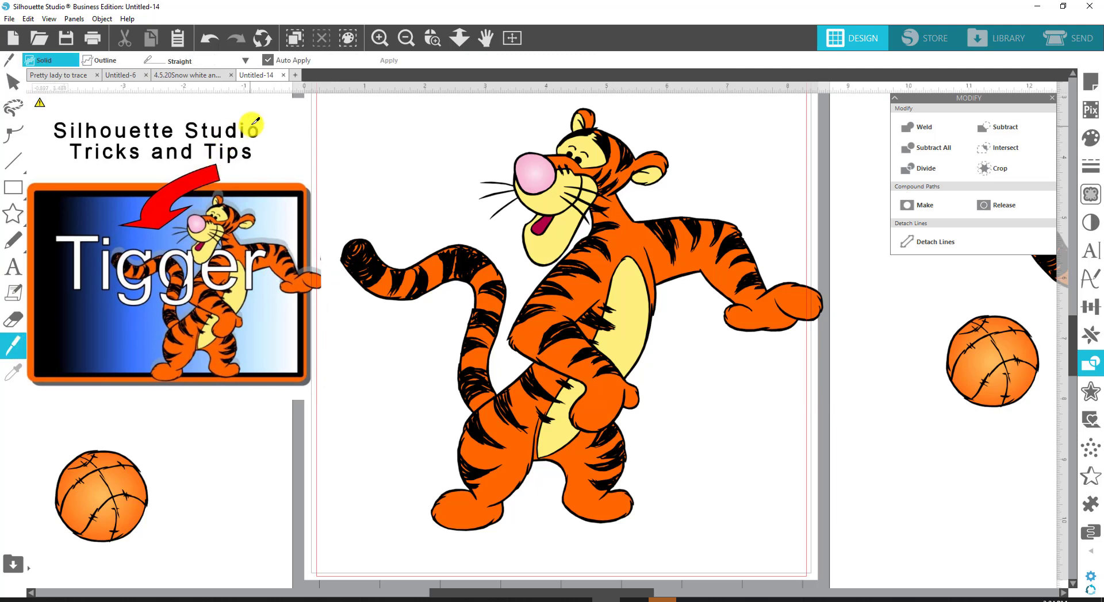
{"action": "left_click_drag", "start_coordinate": [251, 101], "coordinate": [236, 435]}
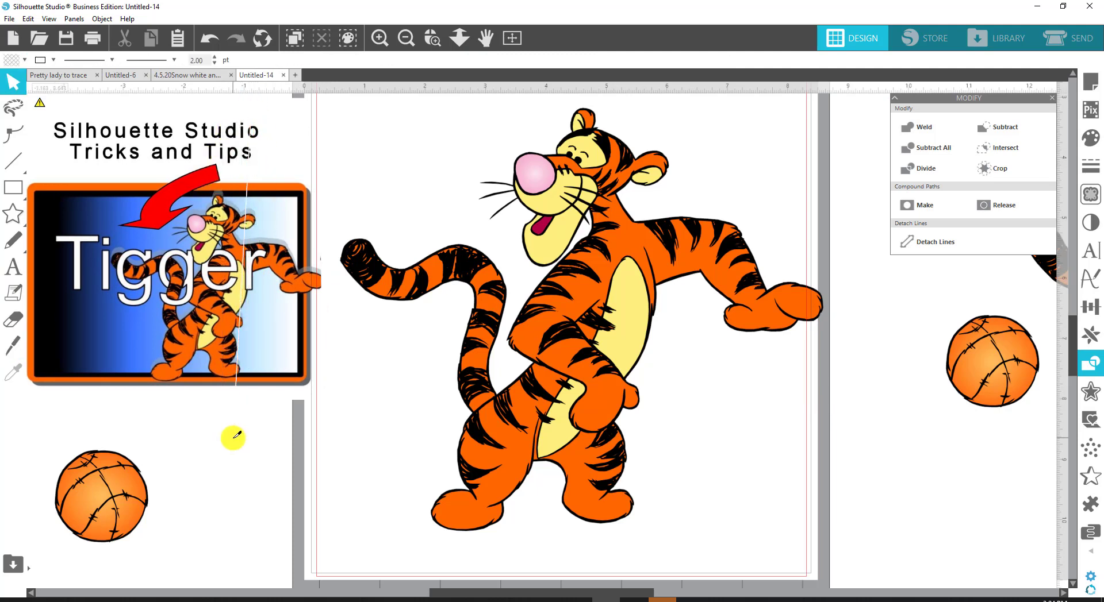
{"action": "left_click", "coordinate": [290, 329]}
{"action": "key", "text": "Delete"}
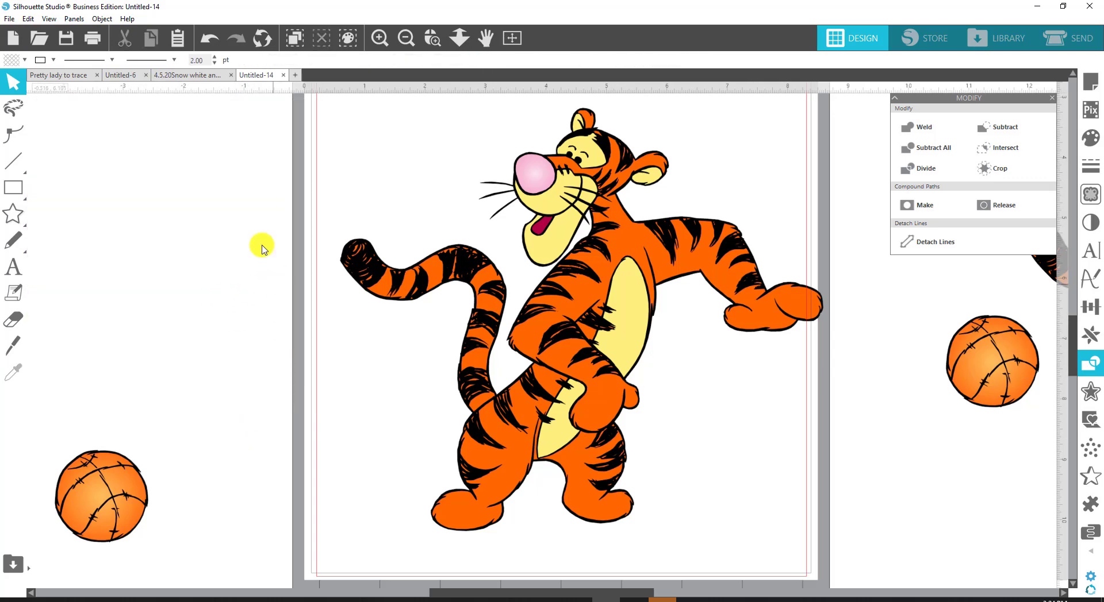
{"action": "left_click", "coordinate": [209, 42]}
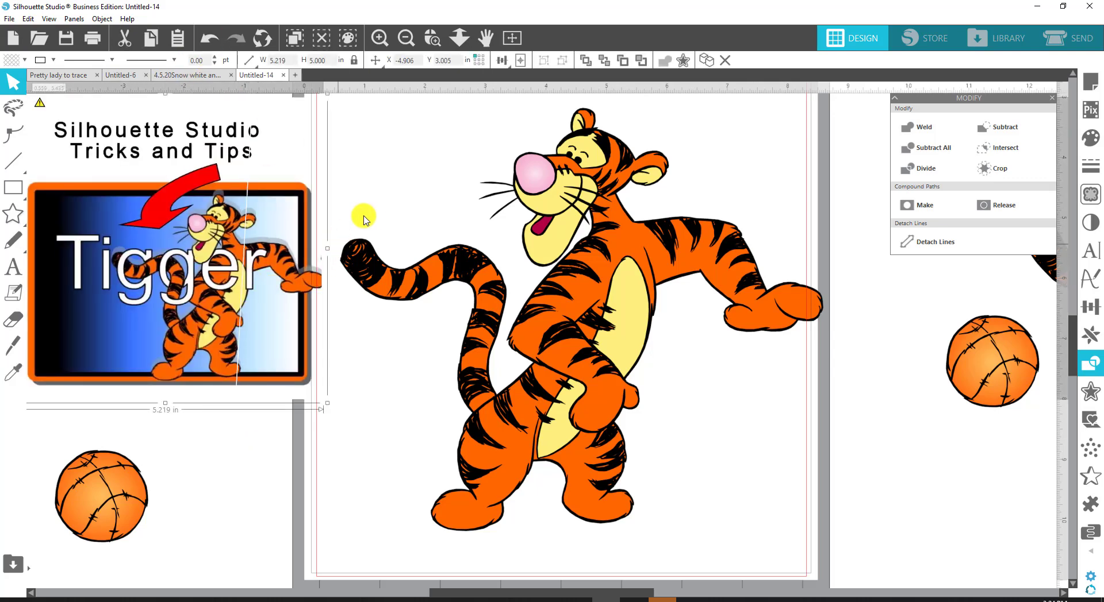
Delete only the right-hand strip that was sliced off the reference card.
{"action": "left_click", "coordinate": [365, 214]}
{"action": "left_click", "coordinate": [283, 240]}
{"action": "key", "text": "Delete"}
Move the trimmed reference card up beside the page and shift the large Tigger image slightly down the page.
{"action": "left_click_drag", "start_coordinate": [206, 308], "coordinate": [277, 308]}
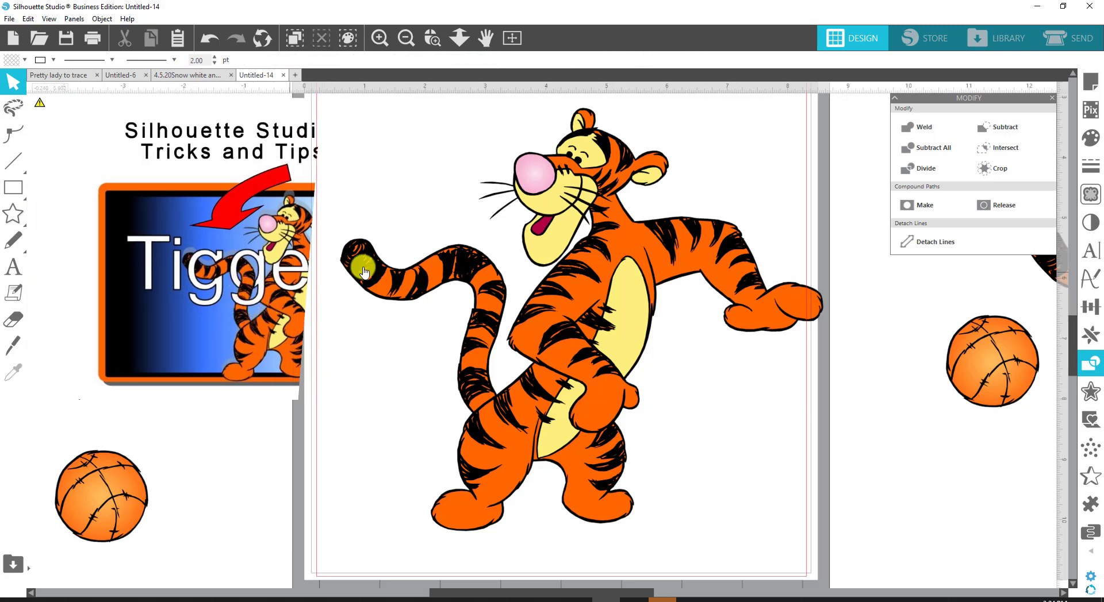
{"action": "left_click", "coordinate": [262, 298]}
{"action": "left_click_drag", "start_coordinate": [242, 278], "coordinate": [235, 154]}
{"action": "left_click_drag", "start_coordinate": [480, 296], "coordinate": [476, 333]}
{"action": "left_click", "coordinate": [477, 307]}
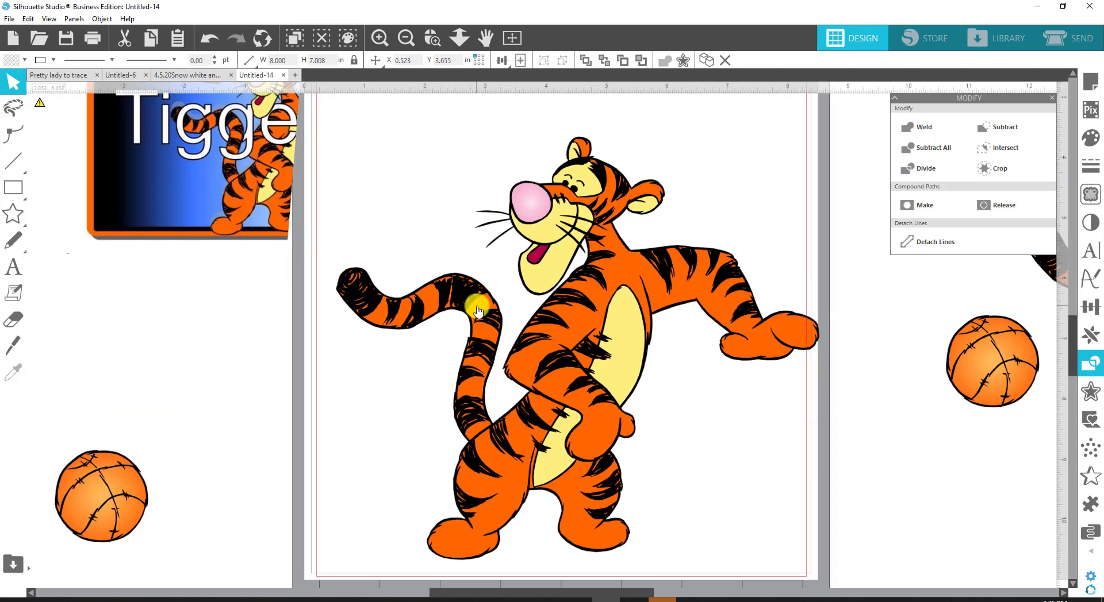
Add the text "Tigger" in Arial 72 pt beside the figure's tail and select it as an object.
{"action": "left_click", "coordinate": [16, 270]}
{"action": "left_click", "coordinate": [173, 347]}
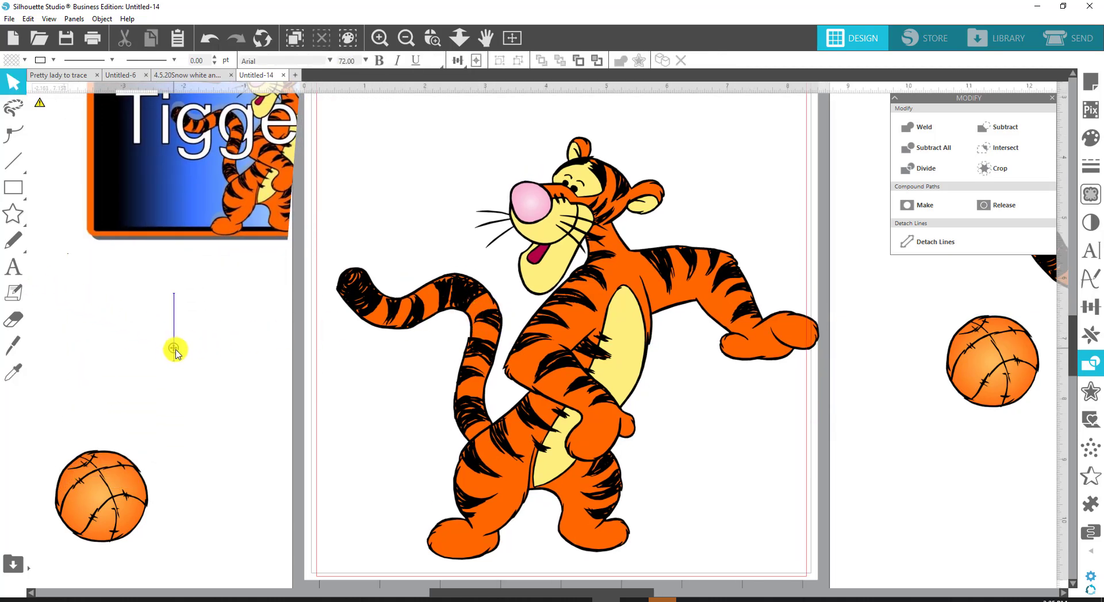
{"action": "type", "text": "T"}
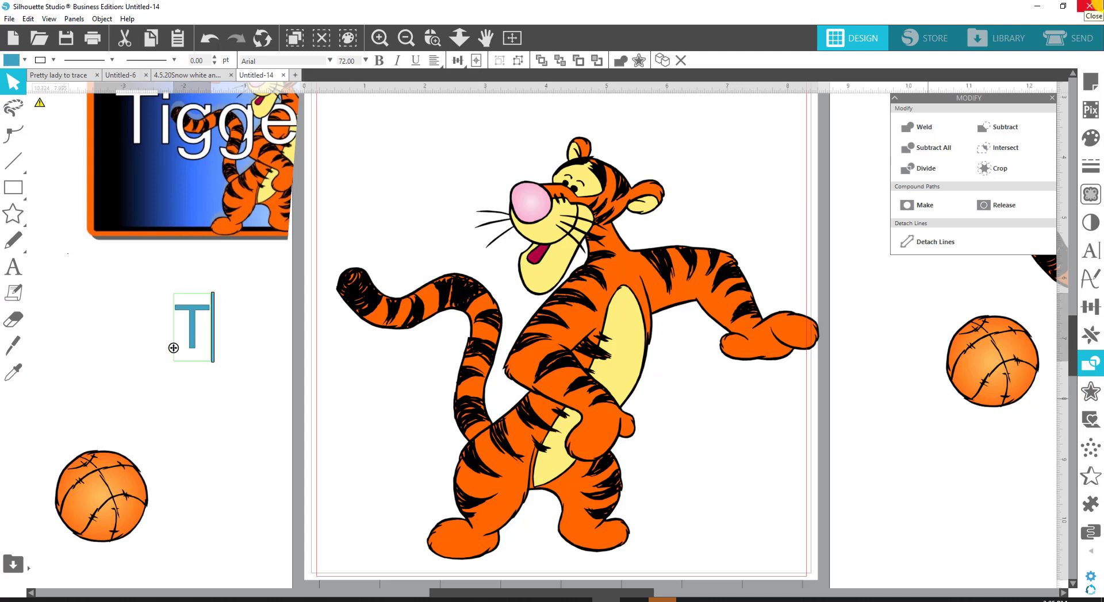
{"action": "type", "text": "igg"}
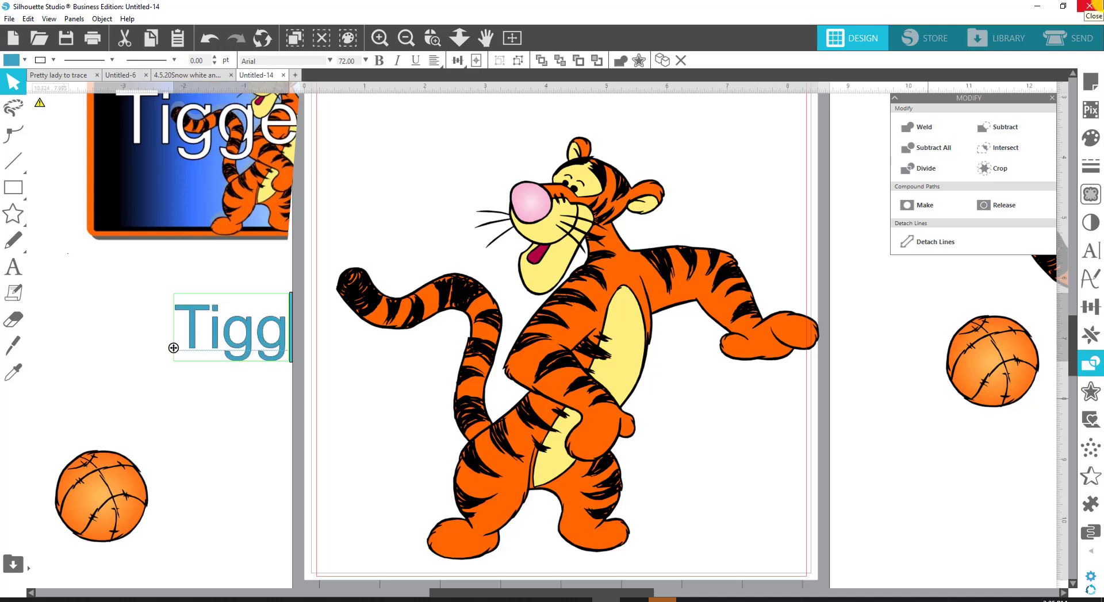
{"action": "type", "text": "er"}
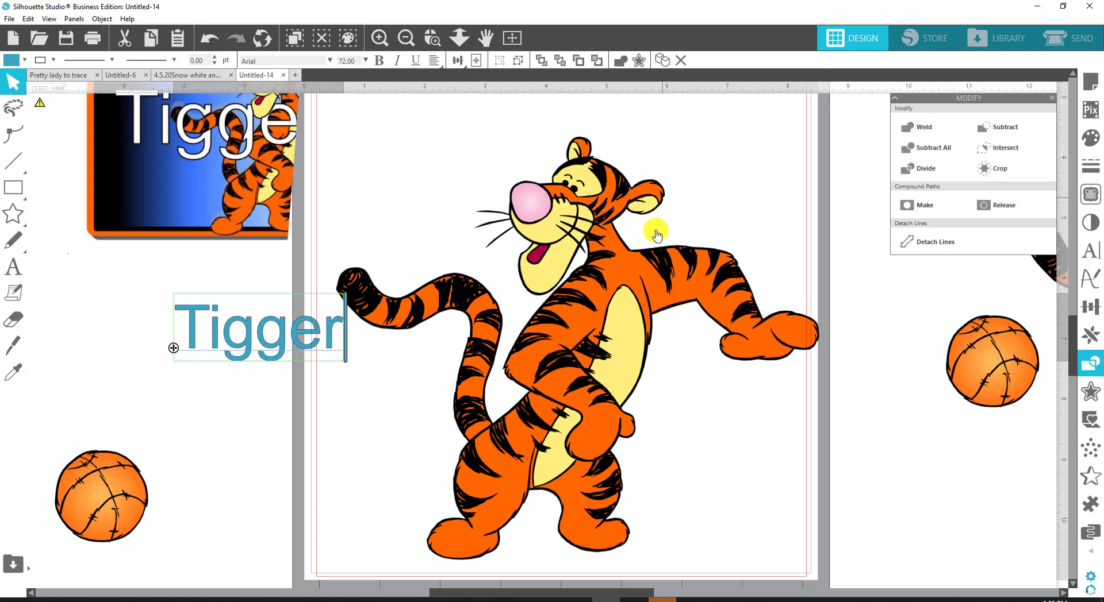
{"action": "left_click", "coordinate": [336, 355]}
{"action": "left_click", "coordinate": [328, 338]}
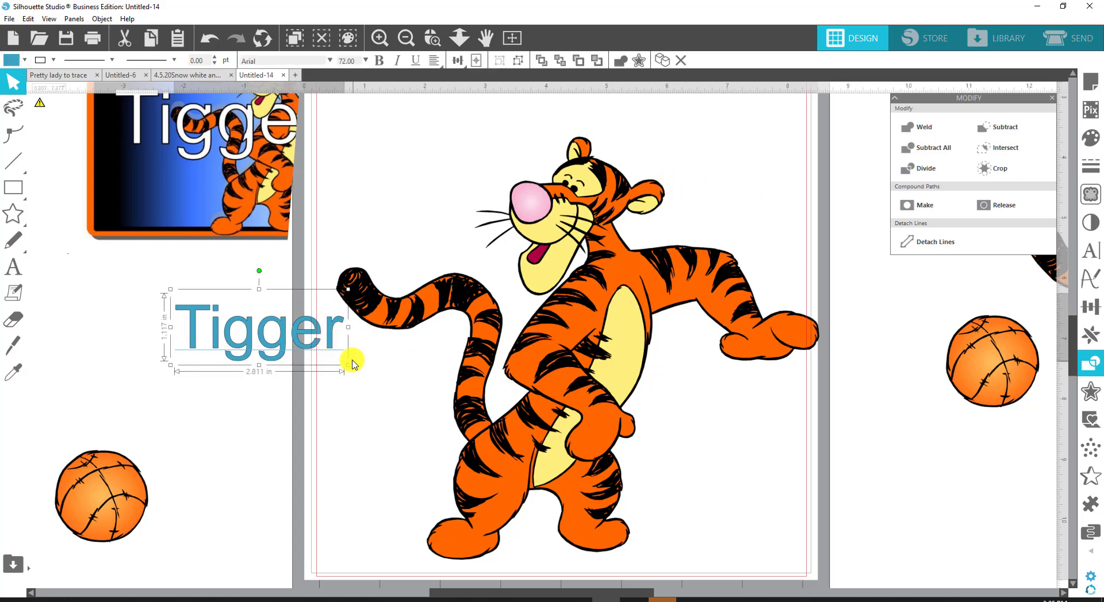
Enlarge and stretch the "Tigger" text to about 7 in wide and 2.8 in high, placing it across the figure's torso and tail.
{"action": "left_click_drag", "start_coordinate": [350, 367], "coordinate": [475, 320]}
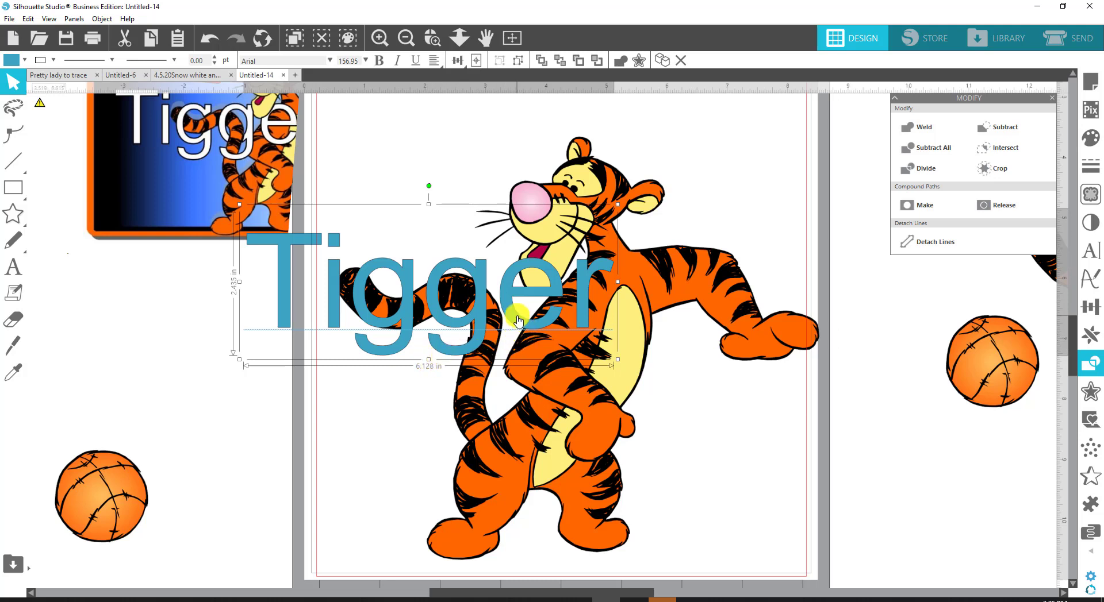
{"action": "left_click_drag", "start_coordinate": [518, 320], "coordinate": [540, 336]}
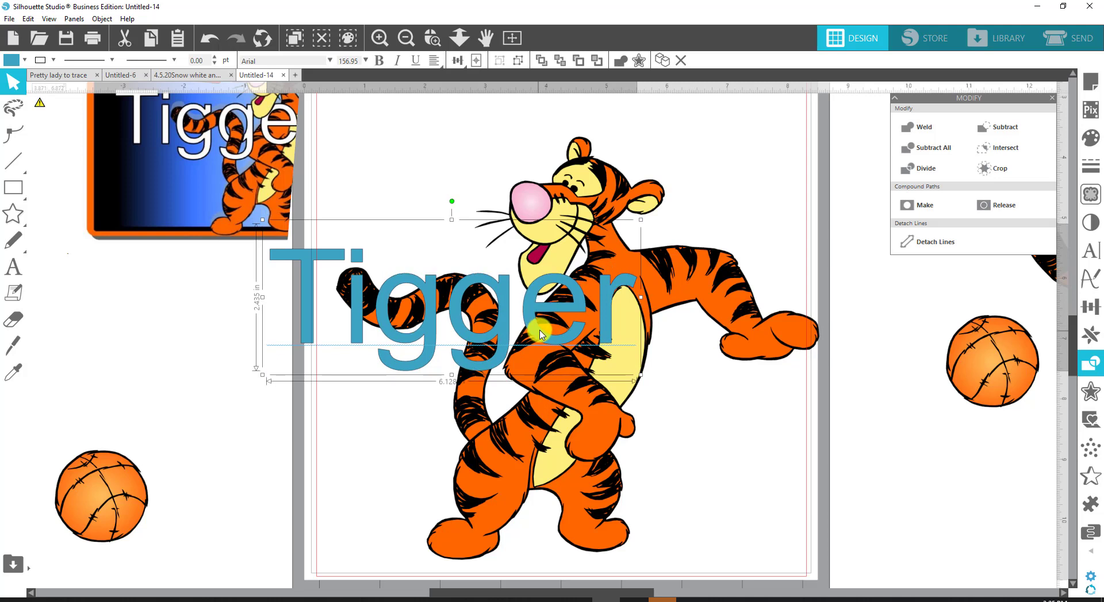
{"action": "left_click_drag", "start_coordinate": [541, 335], "coordinate": [541, 336]}
{"action": "left_click_drag", "start_coordinate": [263, 299], "coordinate": [212, 316]}
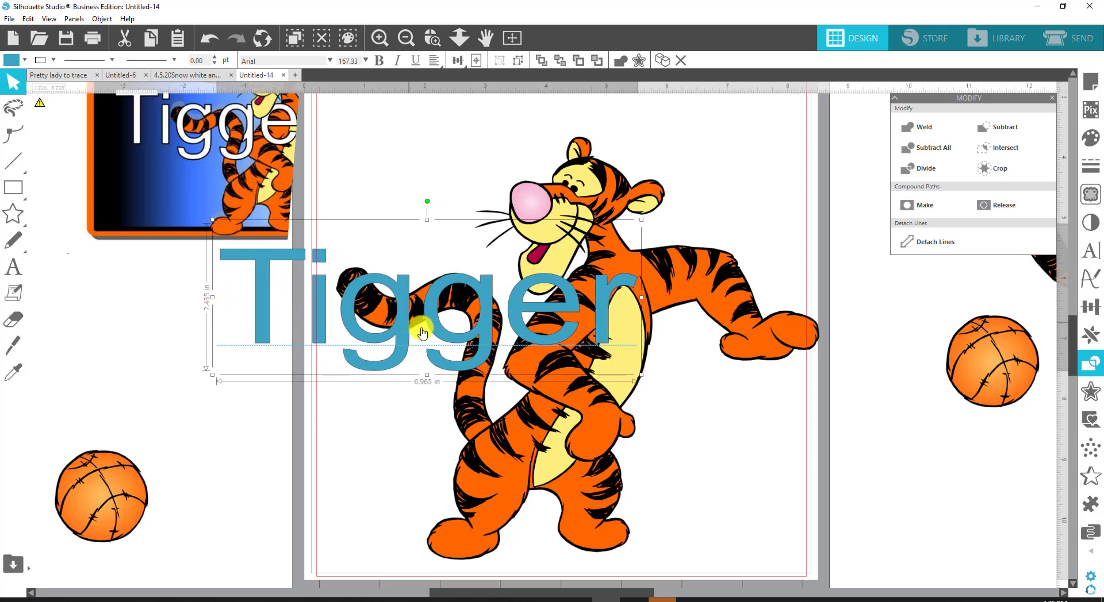
{"action": "left_click_drag", "start_coordinate": [419, 321], "coordinate": [449, 329]}
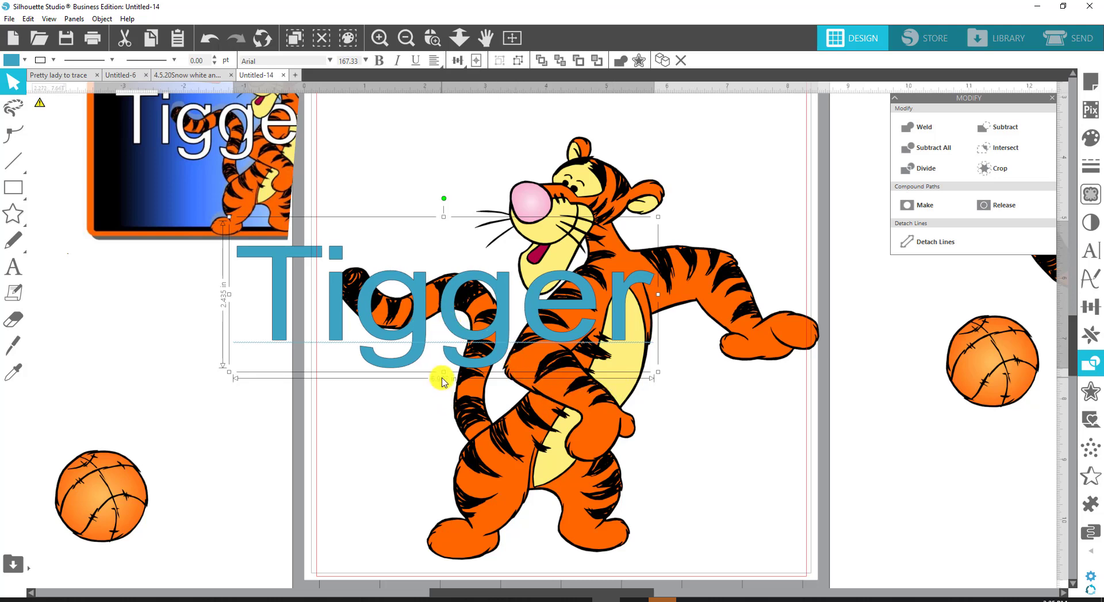
{"action": "left_click_drag", "start_coordinate": [444, 374], "coordinate": [440, 396]}
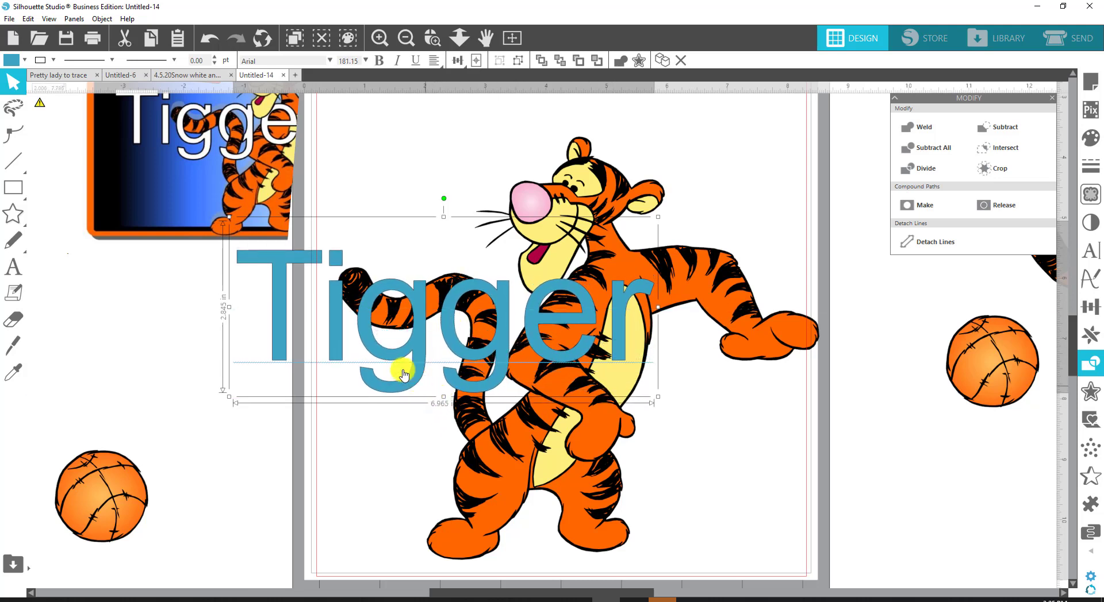
Make the "Tigger" text bold and shift it slightly left across the figure.
{"action": "double_click", "coordinate": [492, 341]}
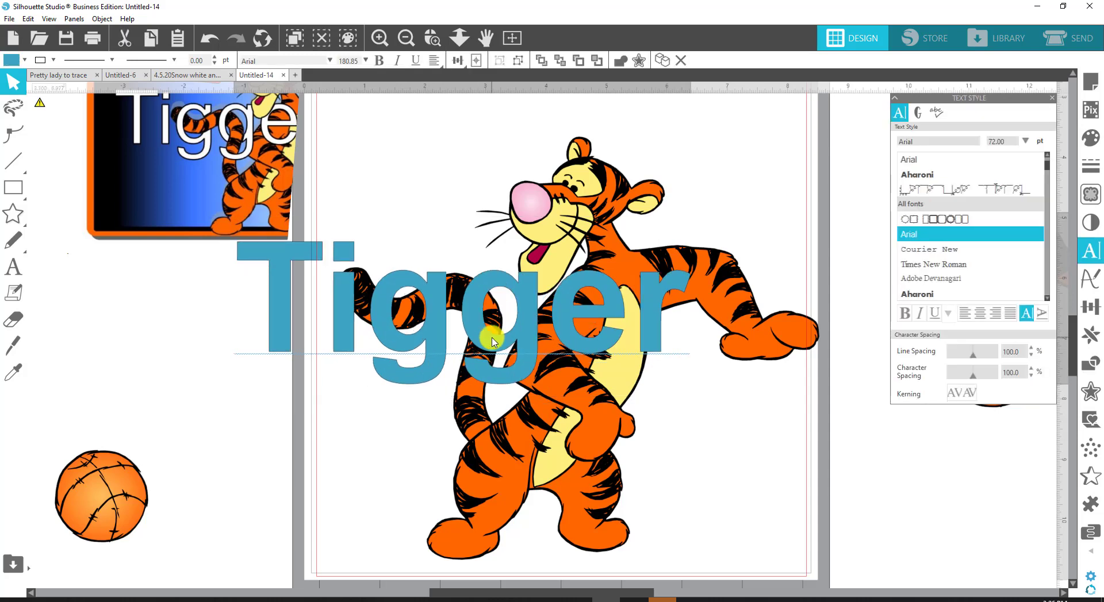
{"action": "left_click_drag", "start_coordinate": [491, 341], "coordinate": [472, 344]}
{"action": "left_click", "coordinate": [471, 340]}
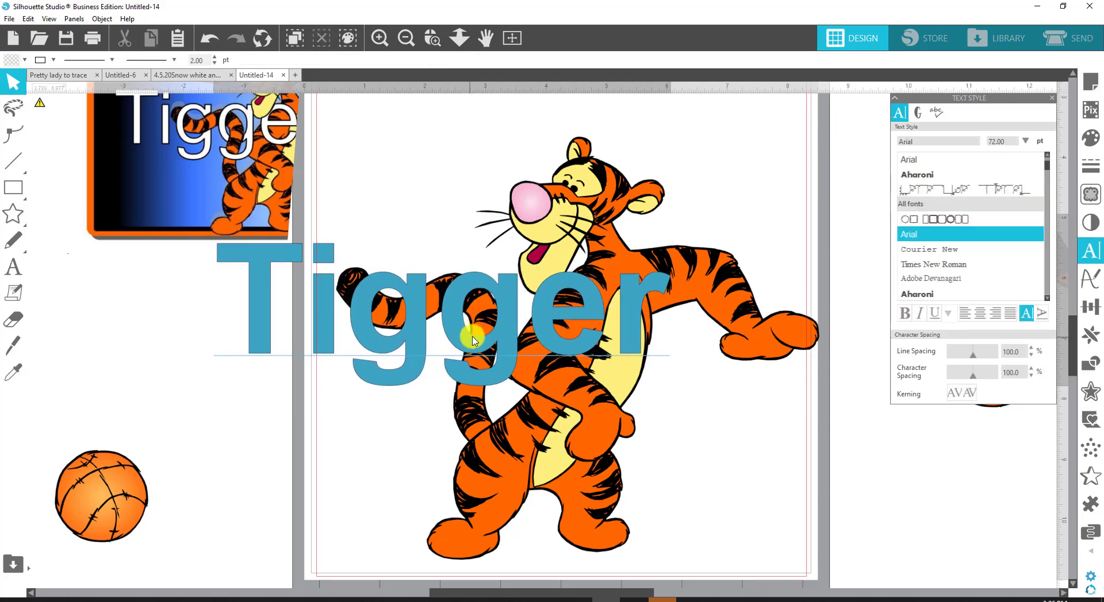
{"action": "left_click", "coordinate": [469, 320]}
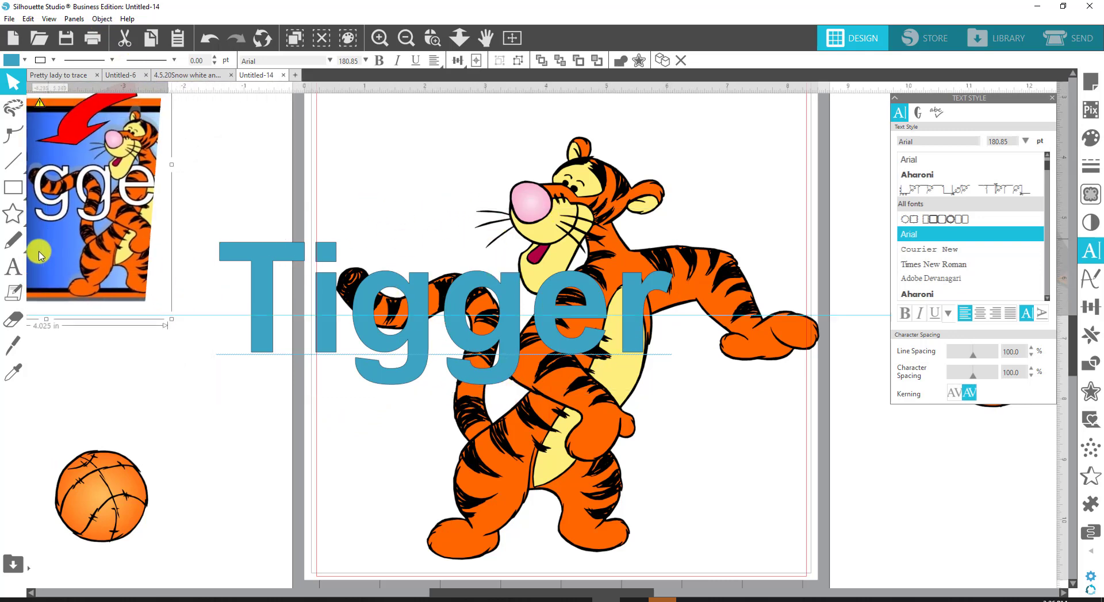
Convert the bold "Tigger" text to a path and reposition the reference card.
{"action": "left_click", "coordinate": [404, 302]}
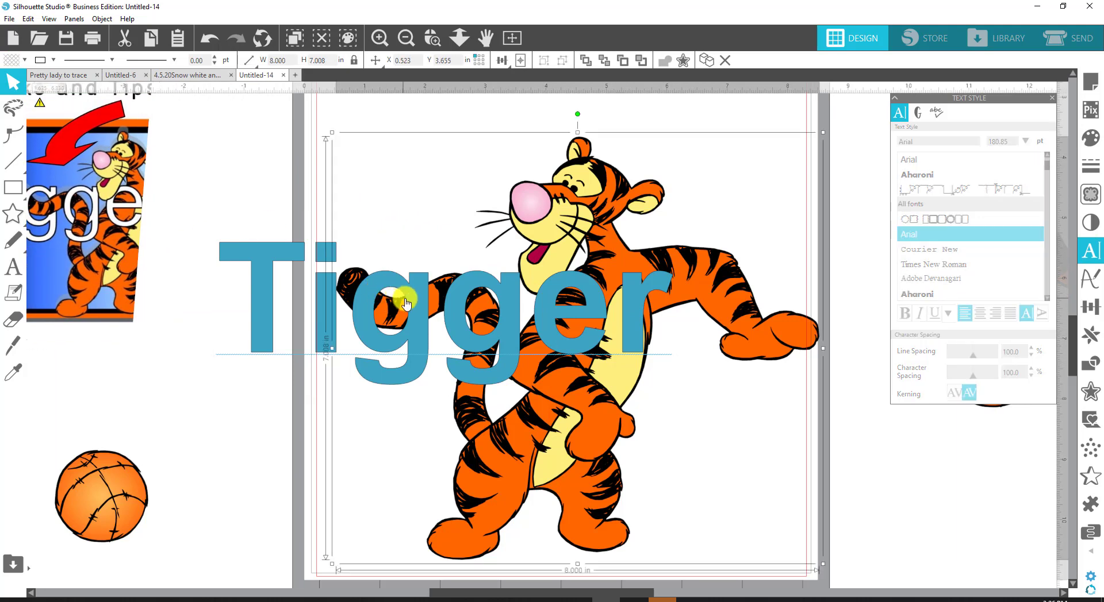
{"action": "left_click", "coordinate": [282, 263]}
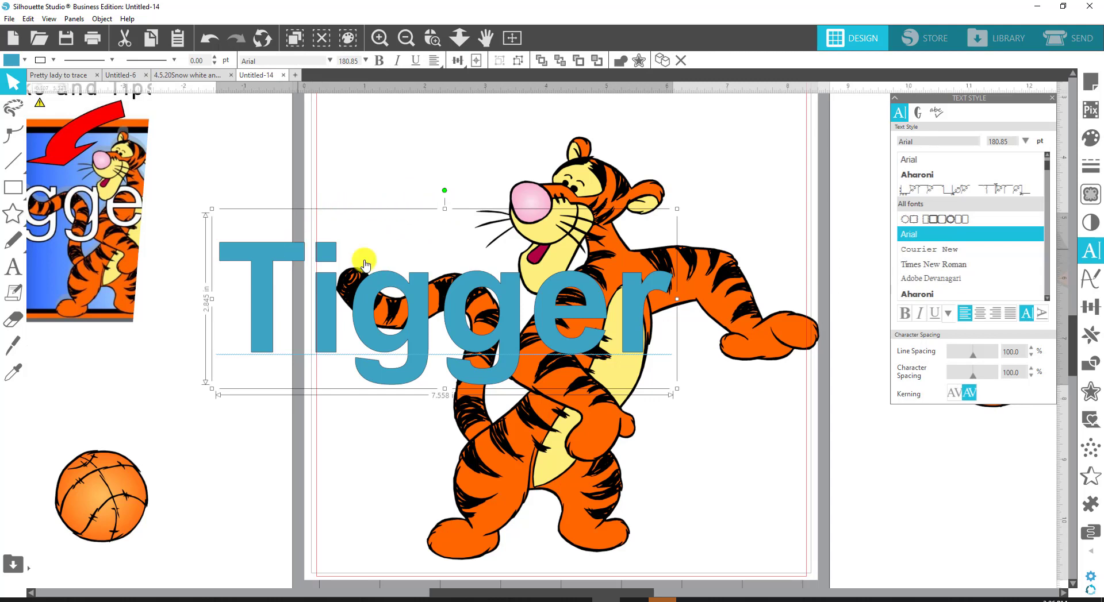
{"action": "left_click", "coordinate": [103, 19]}
{"action": "left_click", "coordinate": [163, 155]}
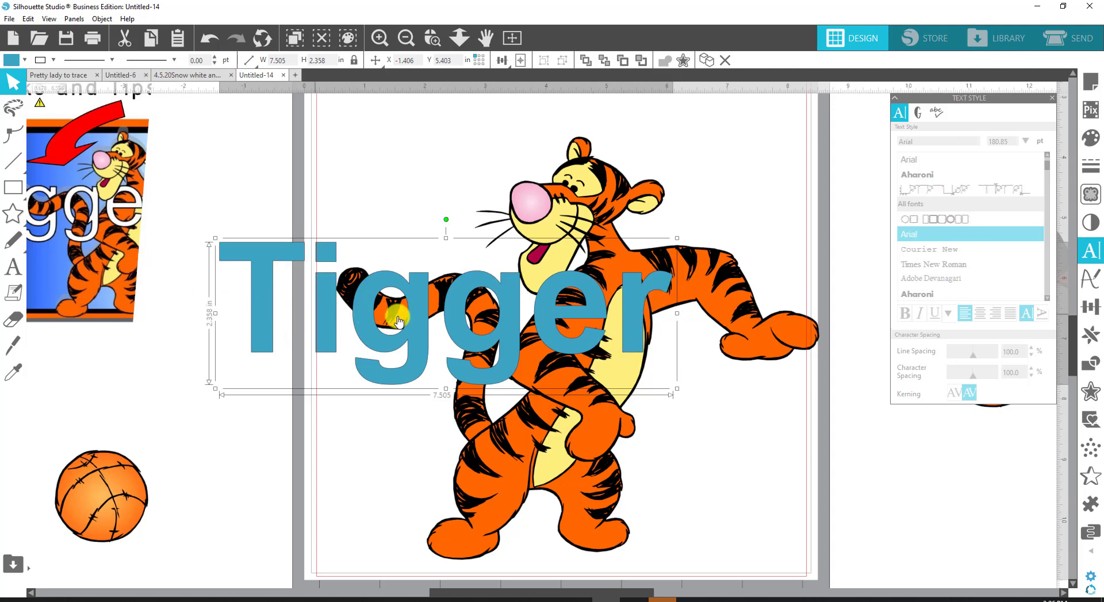
{"action": "left_click_drag", "start_coordinate": [113, 228], "coordinate": [153, 201]}
{"action": "left_click", "coordinate": [439, 407]}
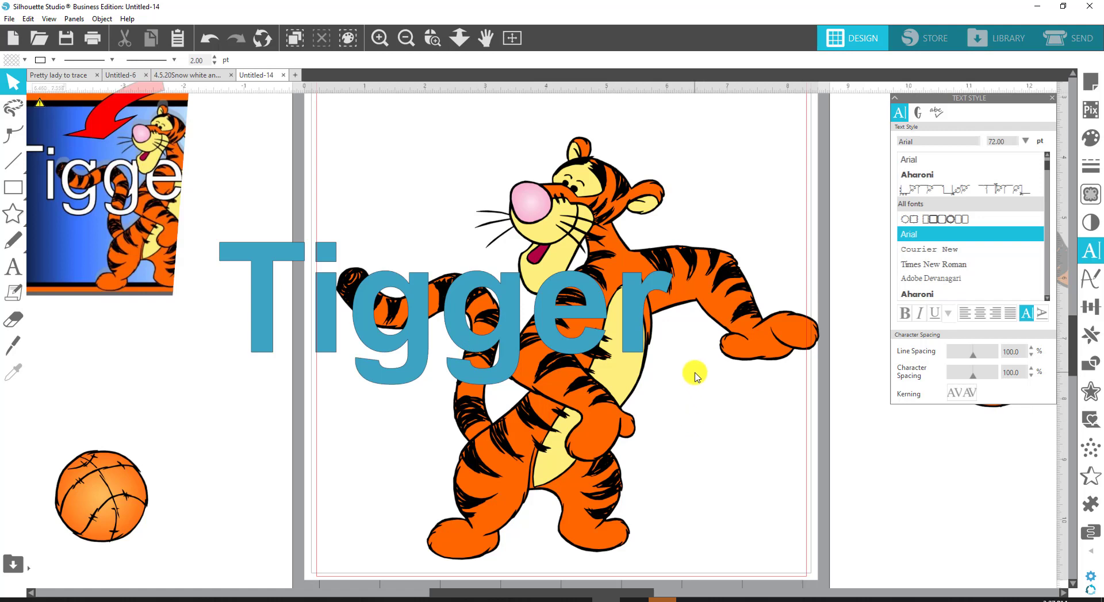
Apply an offset of 0 in with rounded corners to the large Tigger image.
{"action": "left_click", "coordinate": [587, 228]}
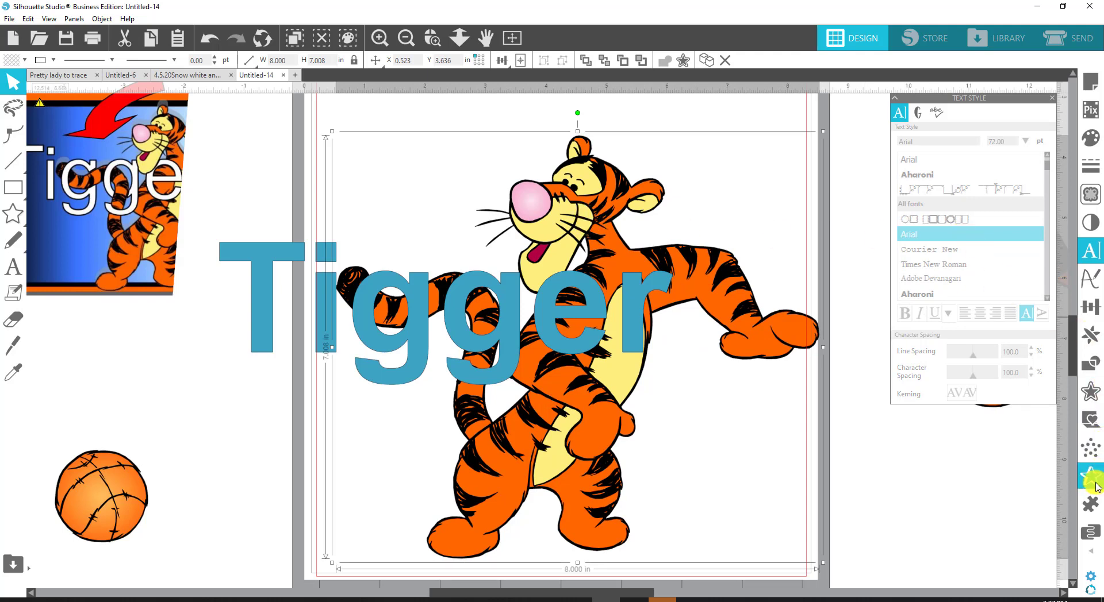
{"action": "left_click", "coordinate": [1090, 393]}
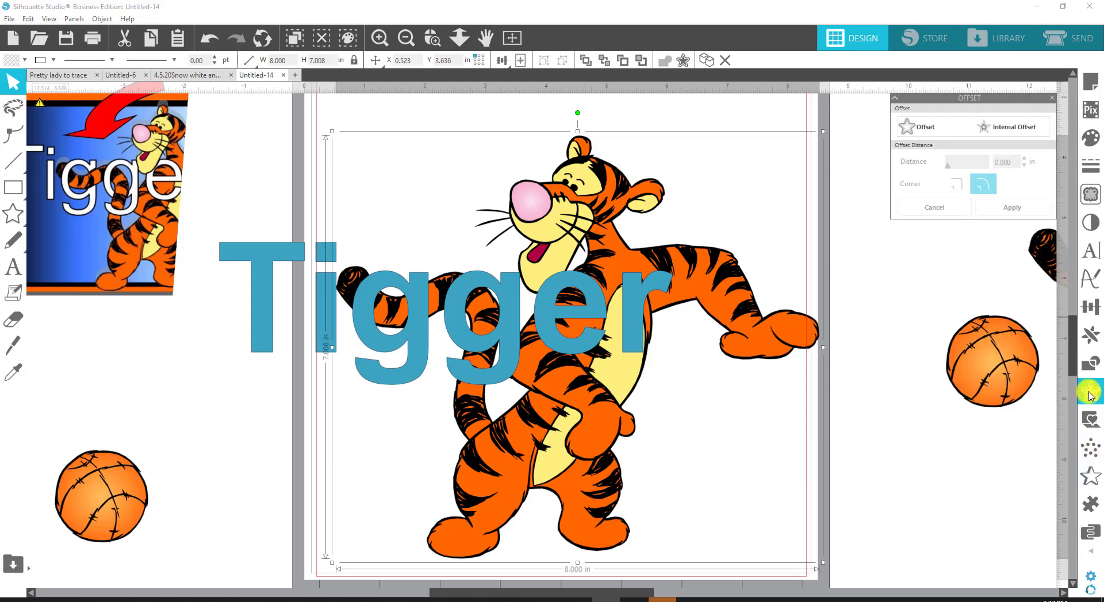
{"action": "left_click", "coordinate": [925, 131]}
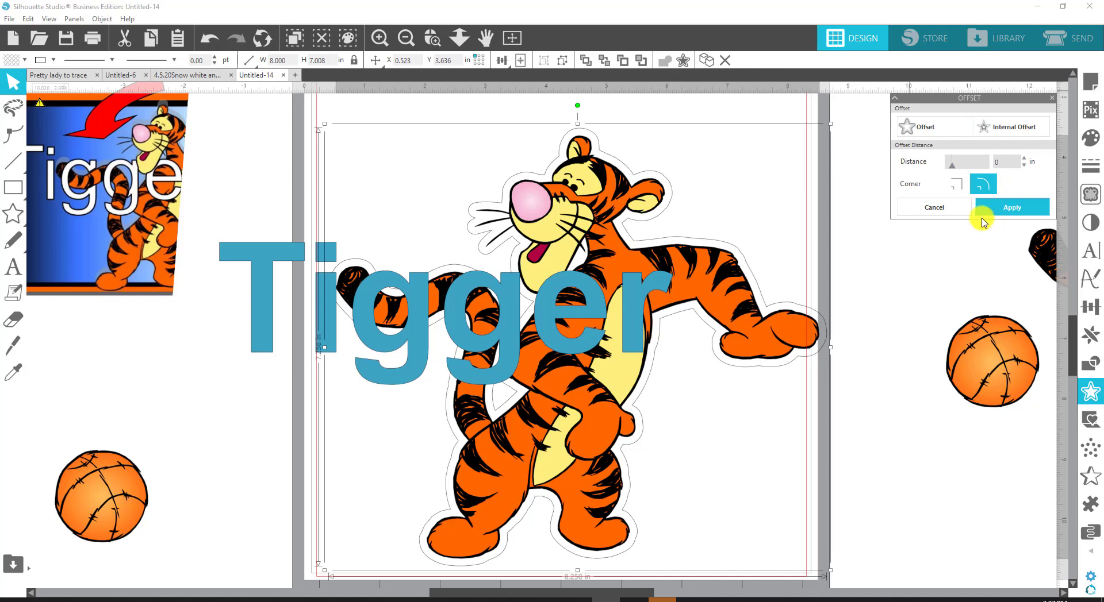
{"action": "left_click", "coordinate": [1007, 212]}
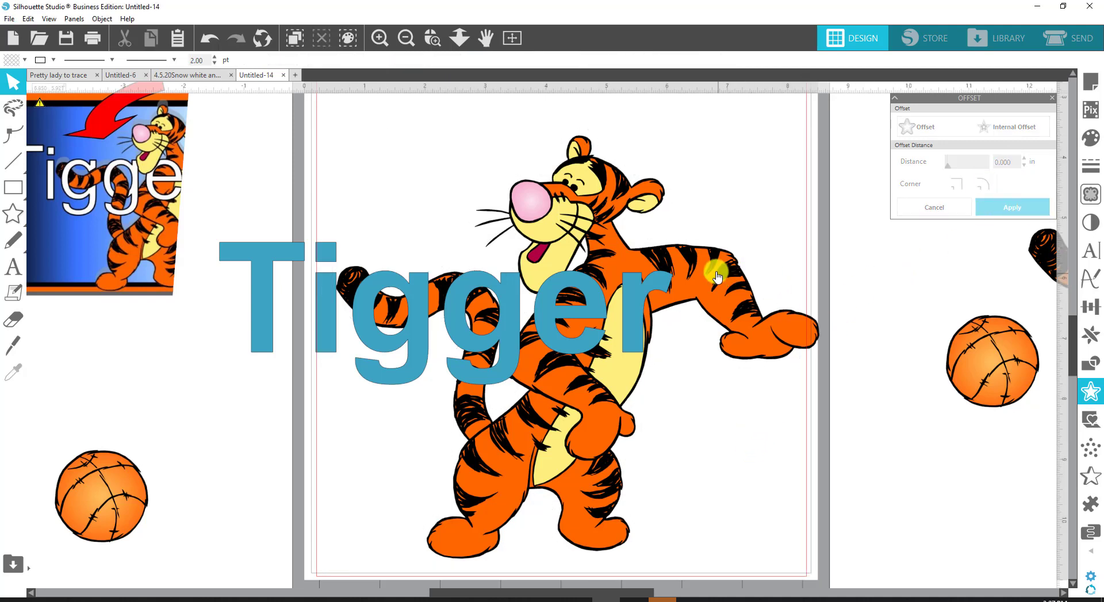
Move the original Tigger image off the right side of the page, leaving its outline, and reposition the reference card.
{"action": "left_click_drag", "start_coordinate": [719, 274], "coordinate": [1092, 308]}
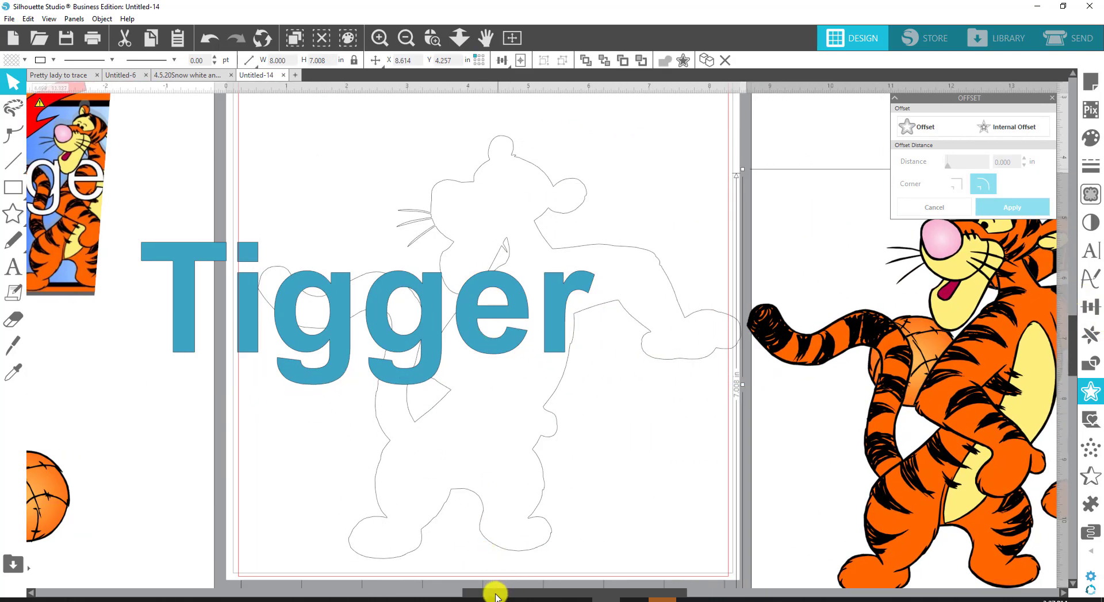
{"action": "left_click_drag", "start_coordinate": [494, 594], "coordinate": [434, 592]}
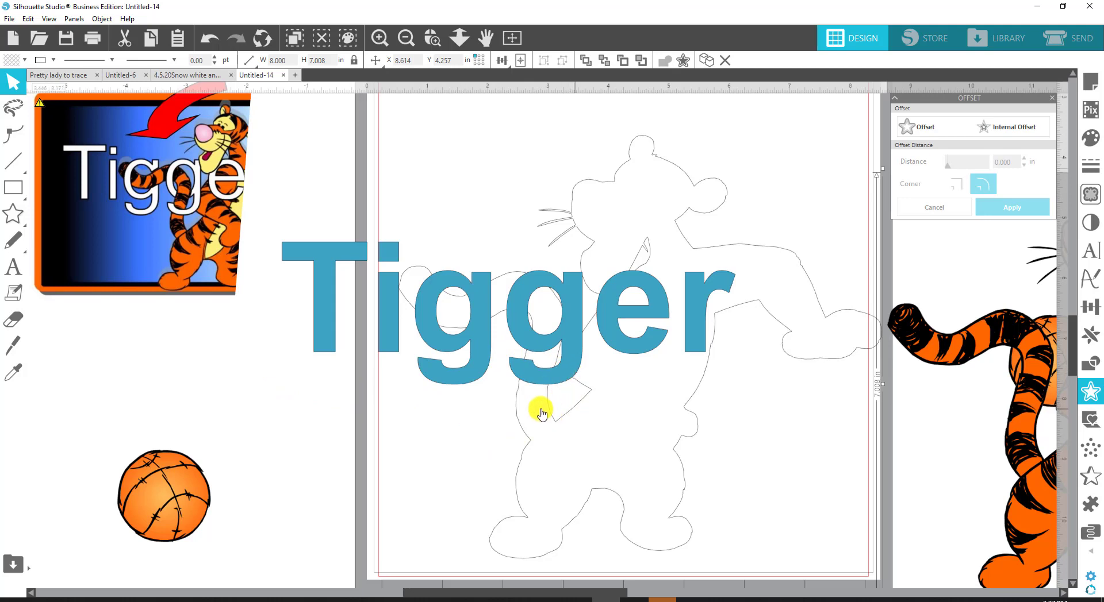
{"action": "left_click_drag", "start_coordinate": [191, 263], "coordinate": [205, 346]}
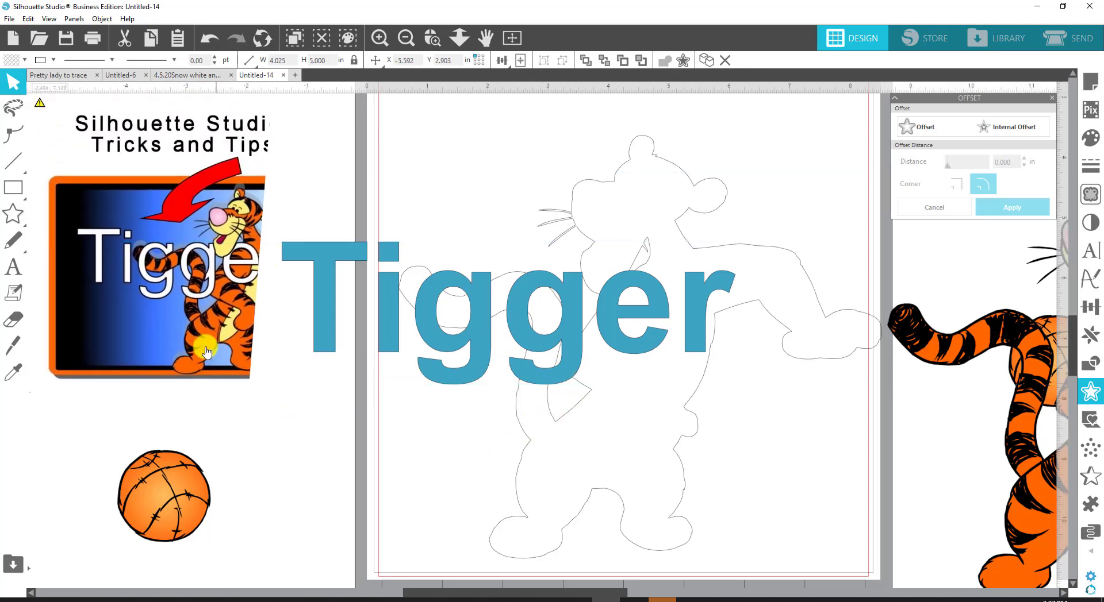
Cut the Tigger outline with the Knife at the second "g", across the gap above its lower hook and diagonally inside its bowl.
{"action": "left_click", "coordinate": [183, 309]}
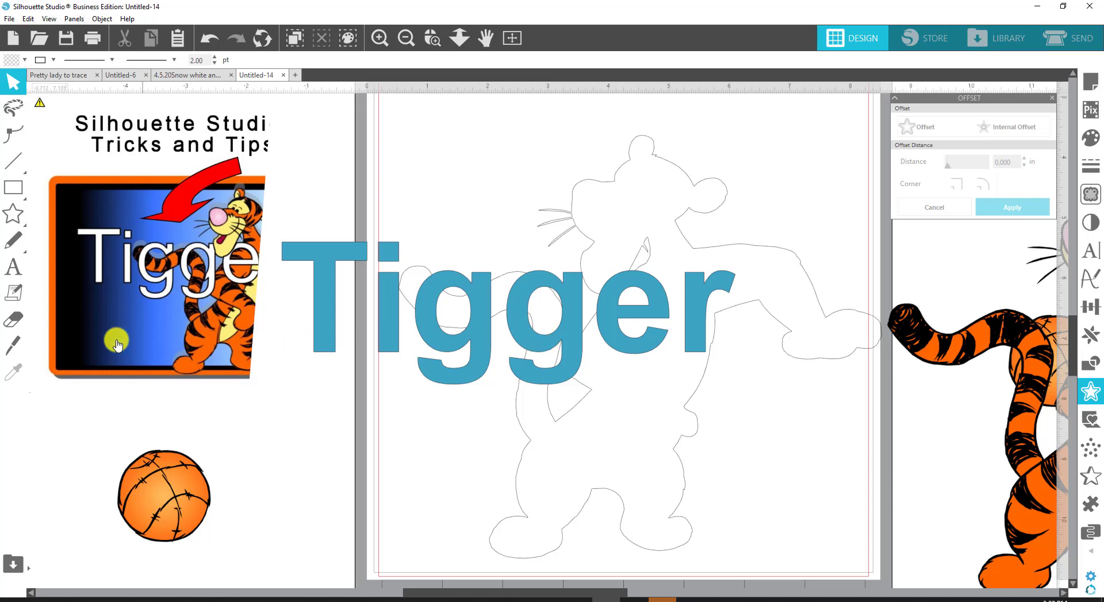
{"action": "left_click", "coordinate": [13, 351]}
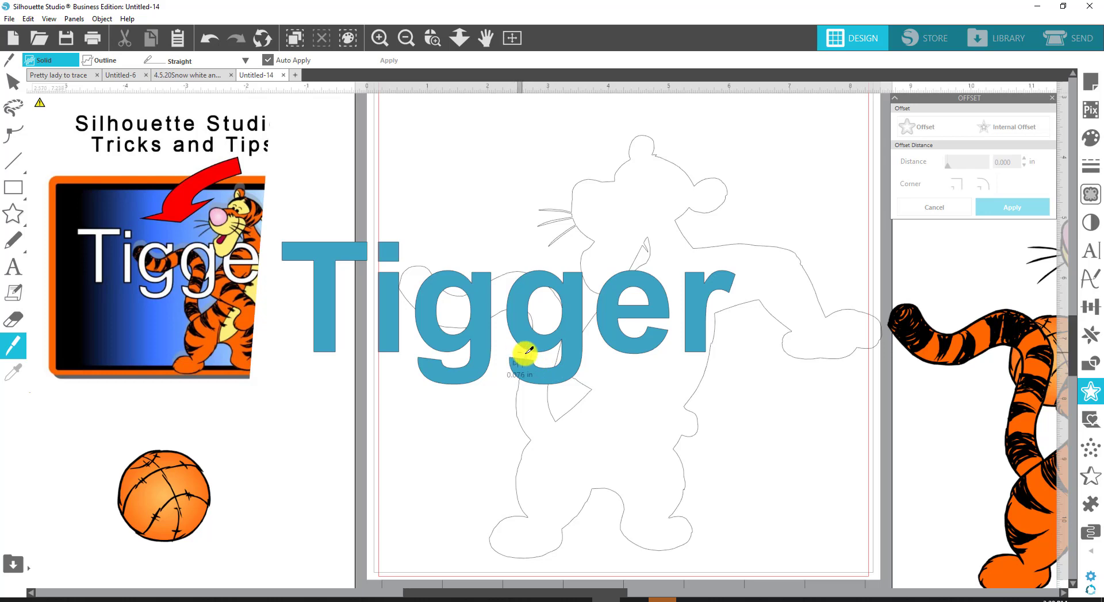
{"action": "left_click_drag", "start_coordinate": [528, 351], "coordinate": [563, 356]}
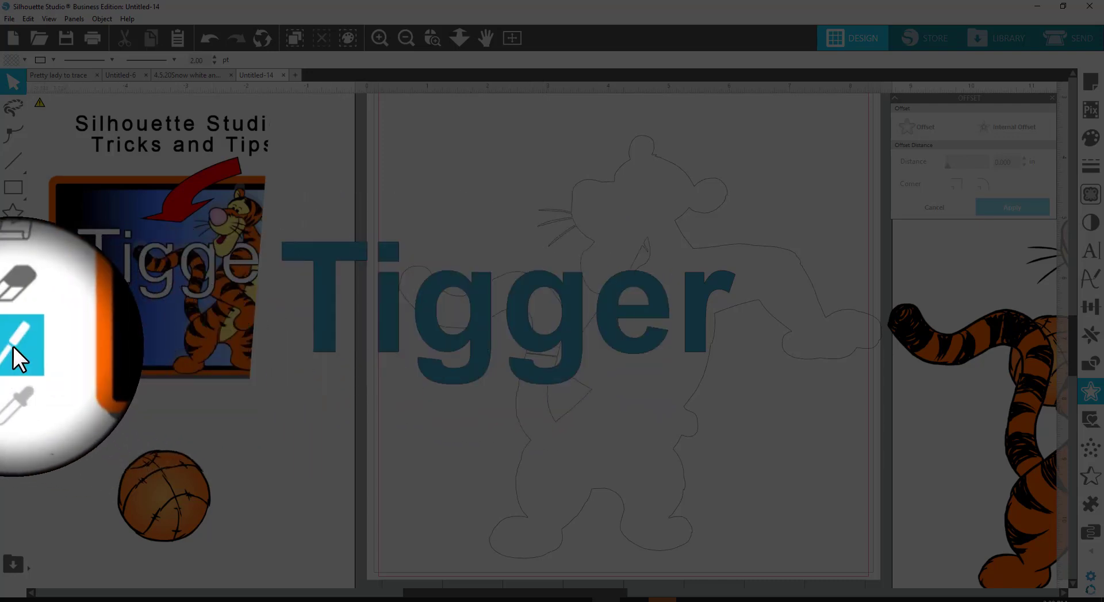
{"action": "left_click", "coordinate": [12, 343]}
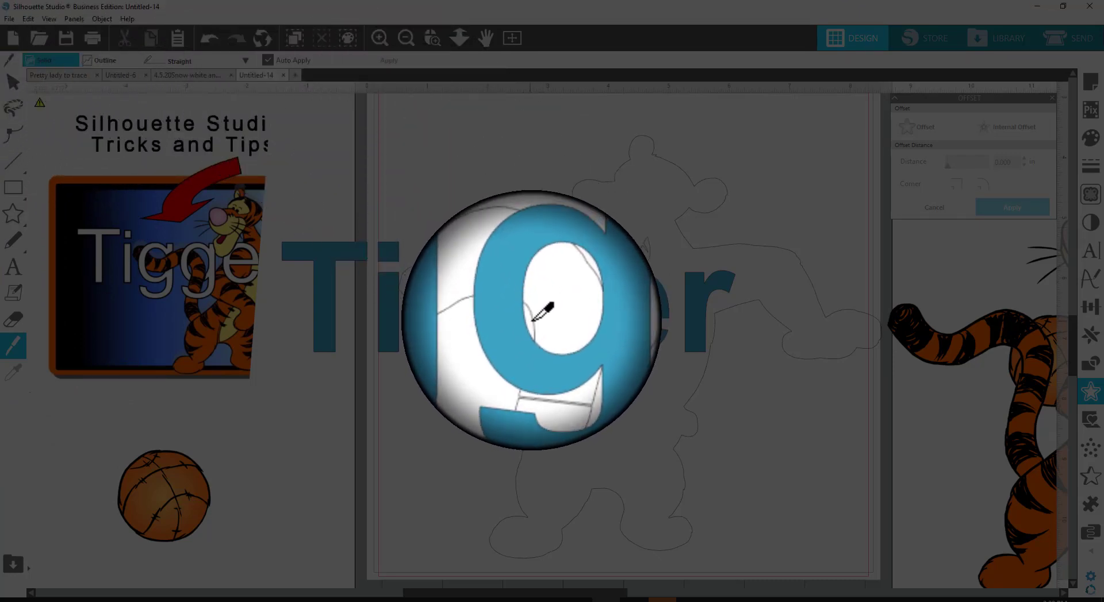
{"action": "left_click_drag", "start_coordinate": [530, 323], "coordinate": [559, 295]}
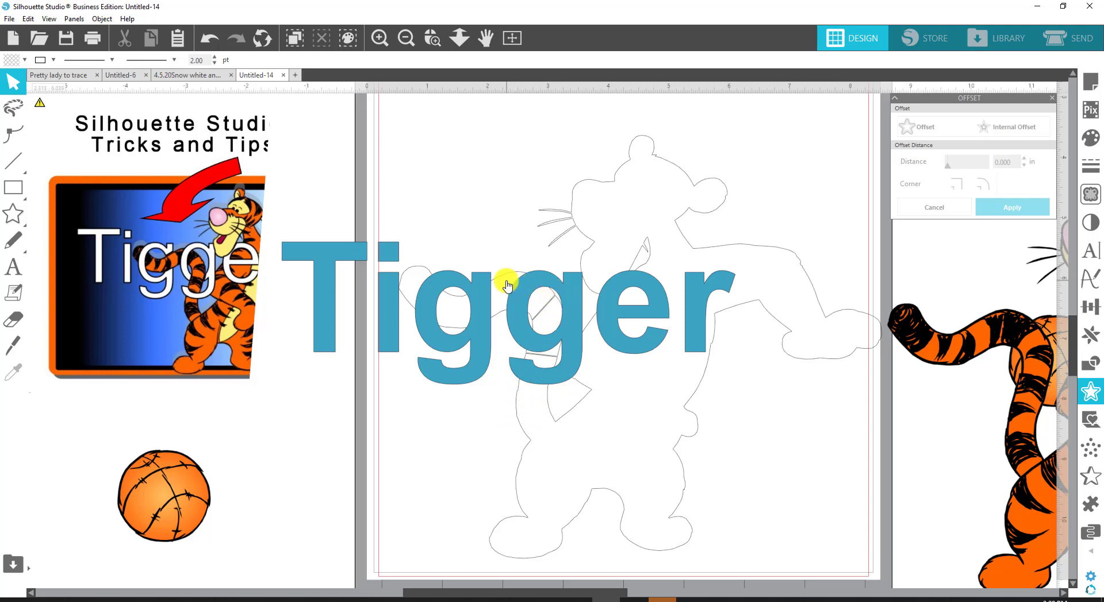
Make Knife cuts through the outline between the two "g" letters, inside the first "g", and diagonally from beside the "e" up to the neck.
{"action": "left_click", "coordinate": [11, 348]}
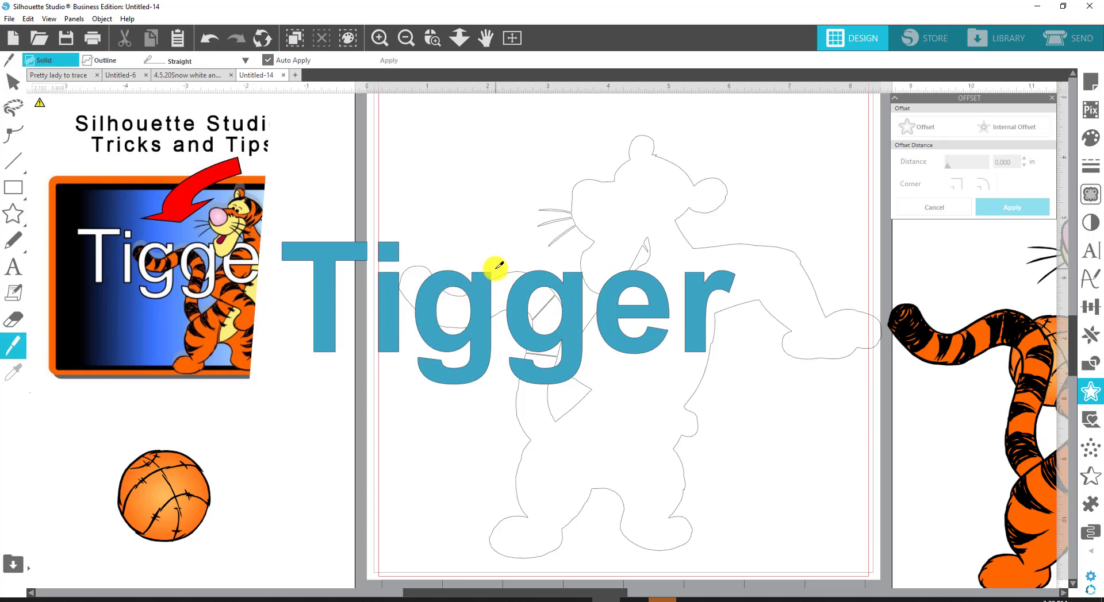
{"action": "left_click_drag", "start_coordinate": [494, 275], "coordinate": [493, 328]}
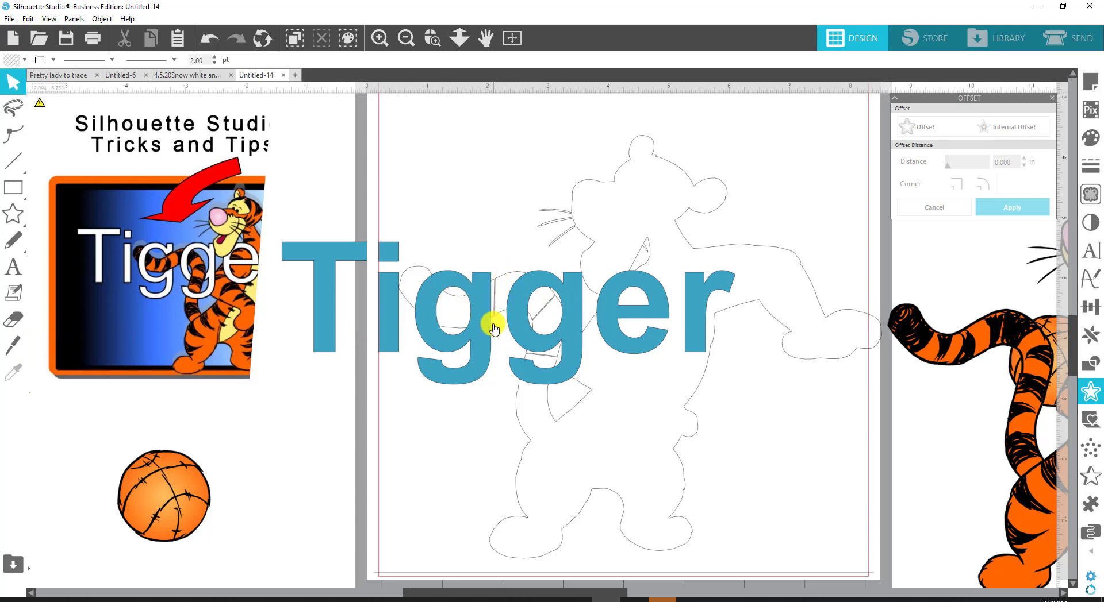
{"action": "left_click", "coordinate": [17, 348]}
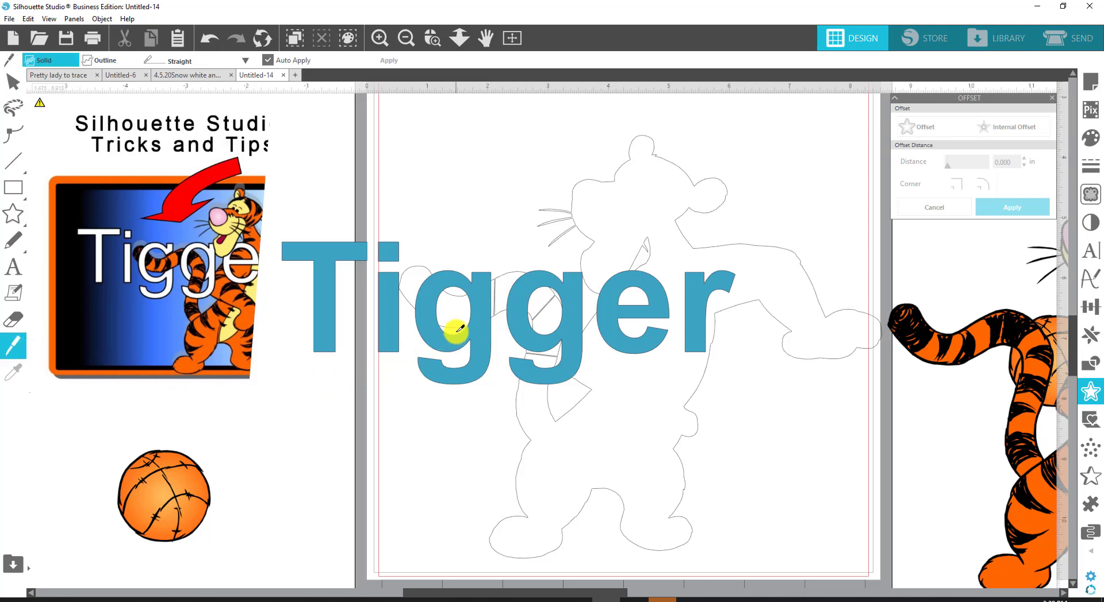
{"action": "left_click_drag", "start_coordinate": [457, 331], "coordinate": [462, 290]}
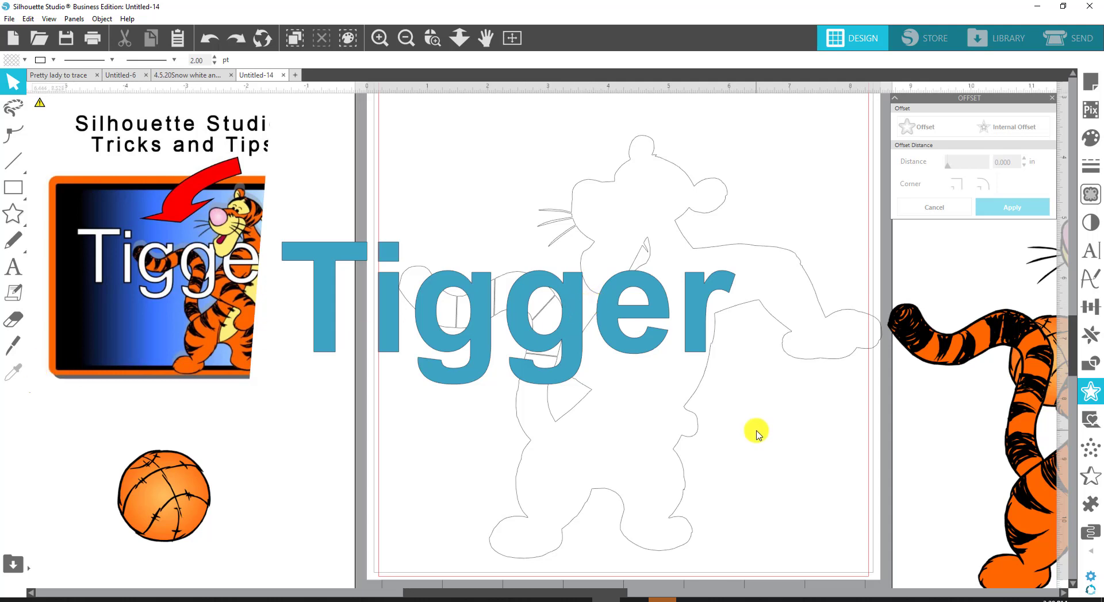
{"action": "left_click", "coordinate": [13, 346]}
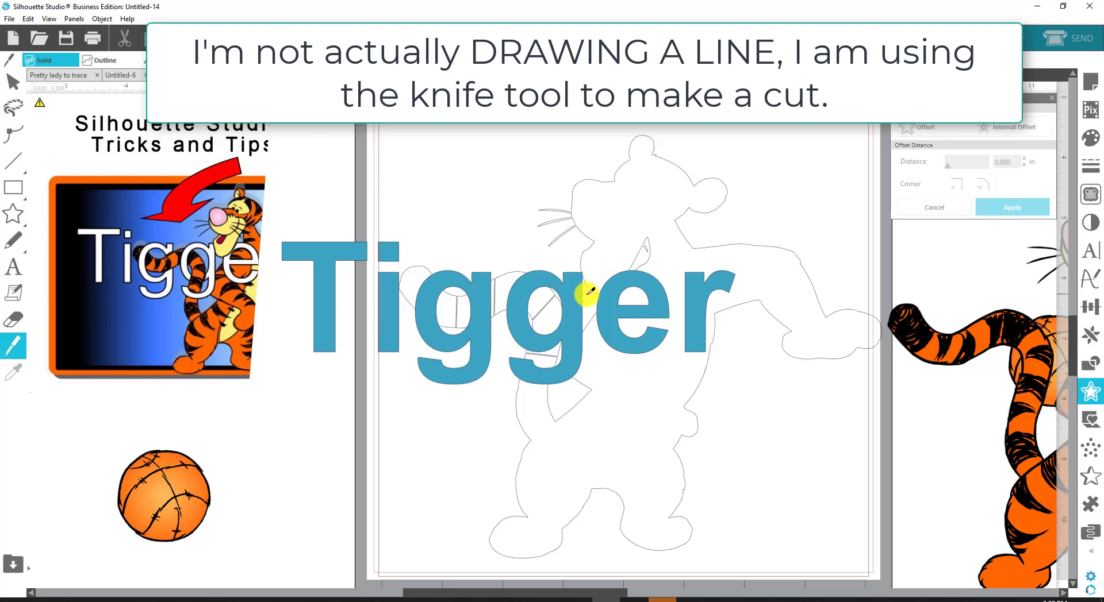
{"action": "left_click_drag", "start_coordinate": [587, 293], "coordinate": [644, 249]}
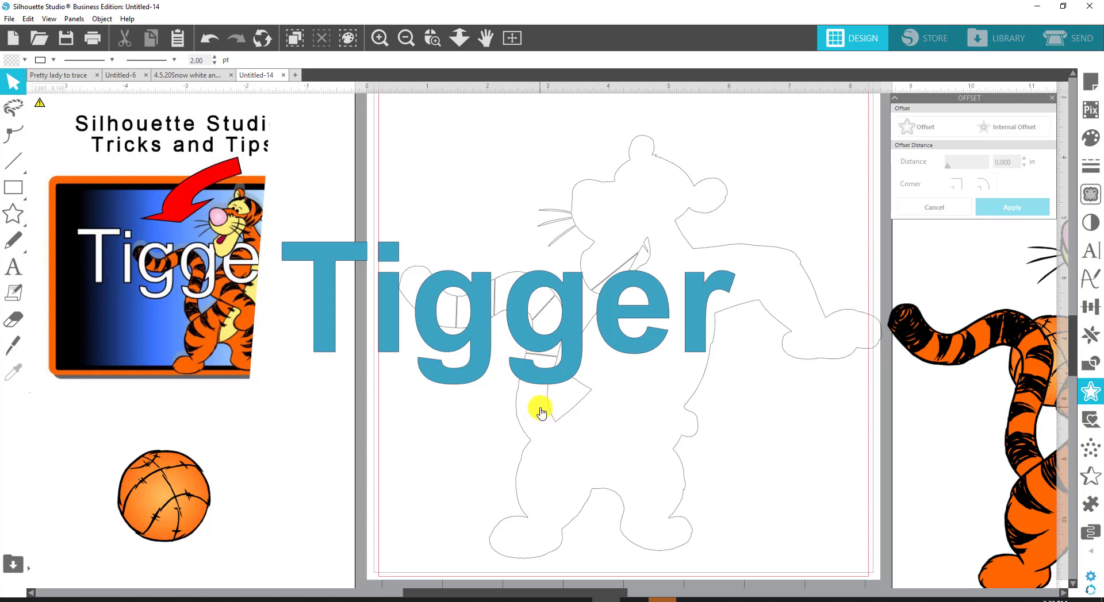
Move the large body outline and the cut tail section right, away from the lettering, and remove the tail-end piece near the "i".
{"action": "left_click_drag", "start_coordinate": [543, 411], "coordinate": [843, 411]}
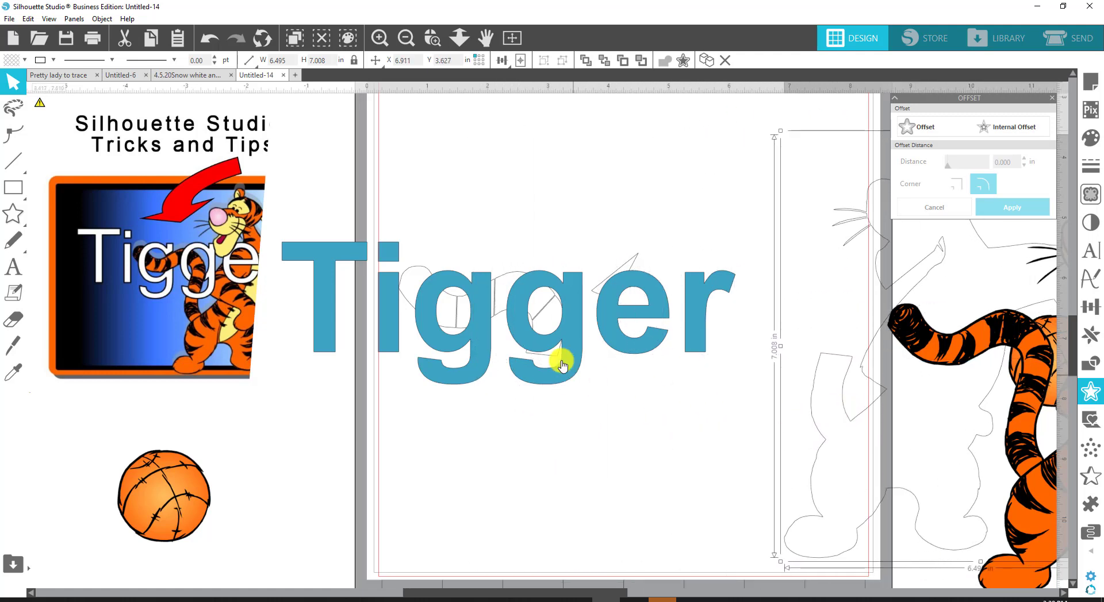
{"action": "left_click", "coordinate": [545, 320]}
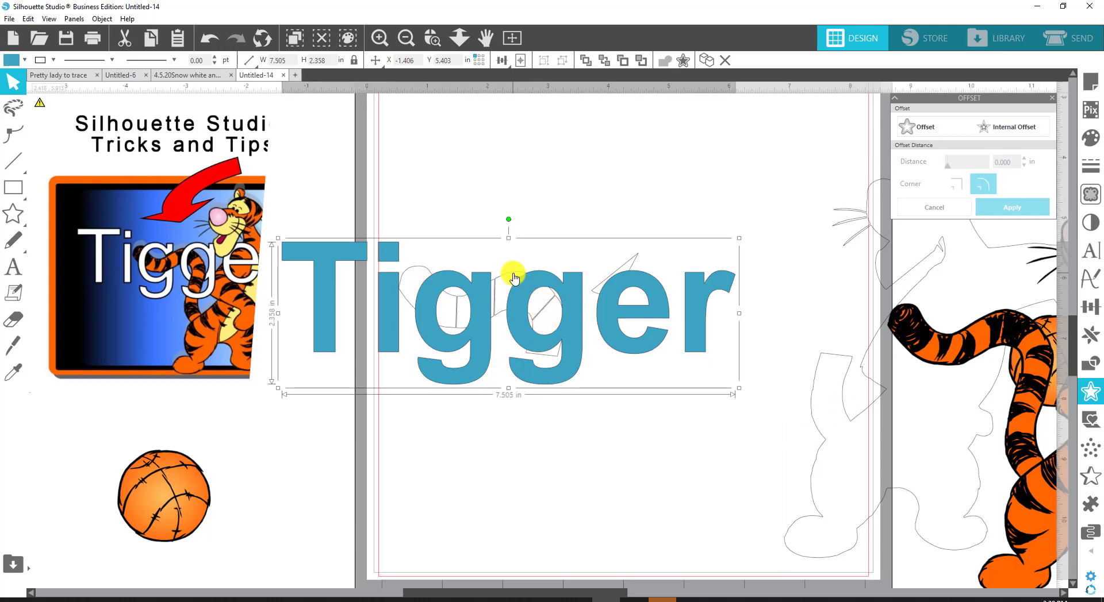
{"action": "left_click", "coordinate": [535, 205]}
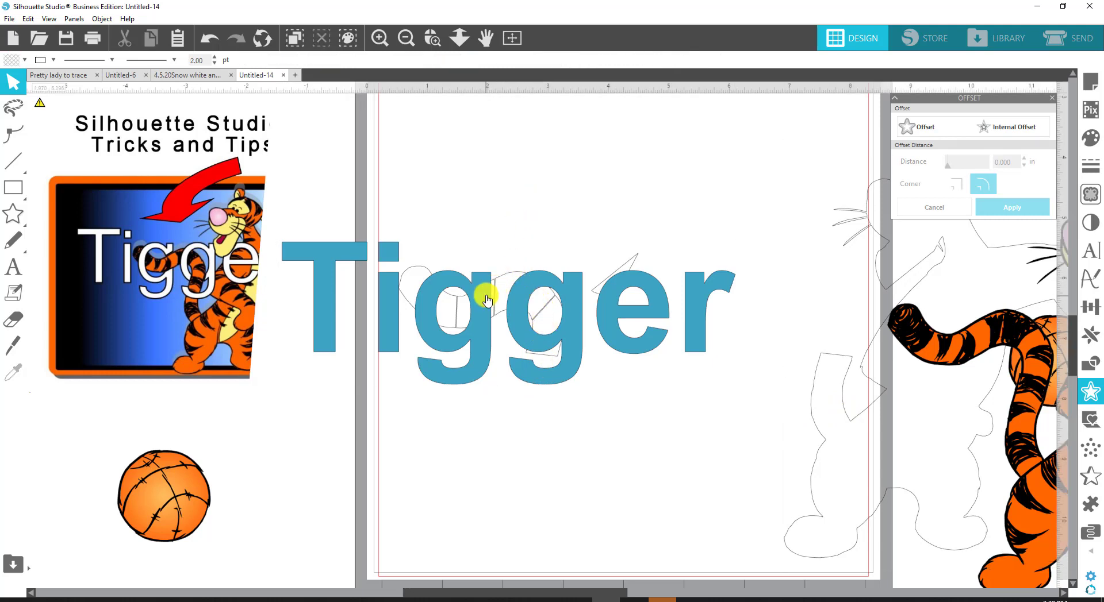
{"action": "left_click", "coordinate": [508, 277]}
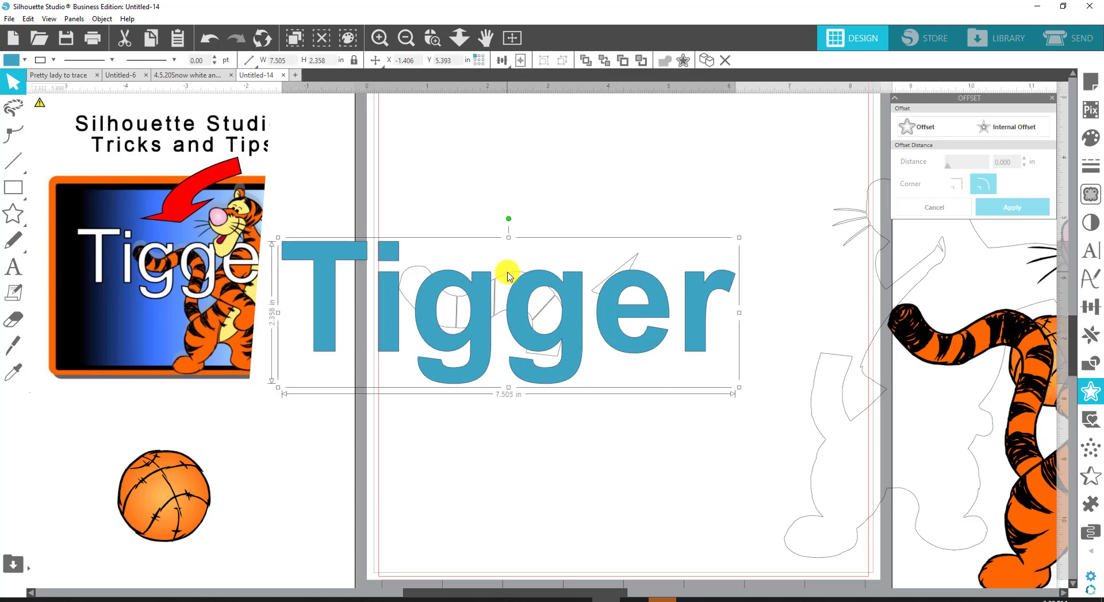
{"action": "left_click", "coordinate": [506, 280]}
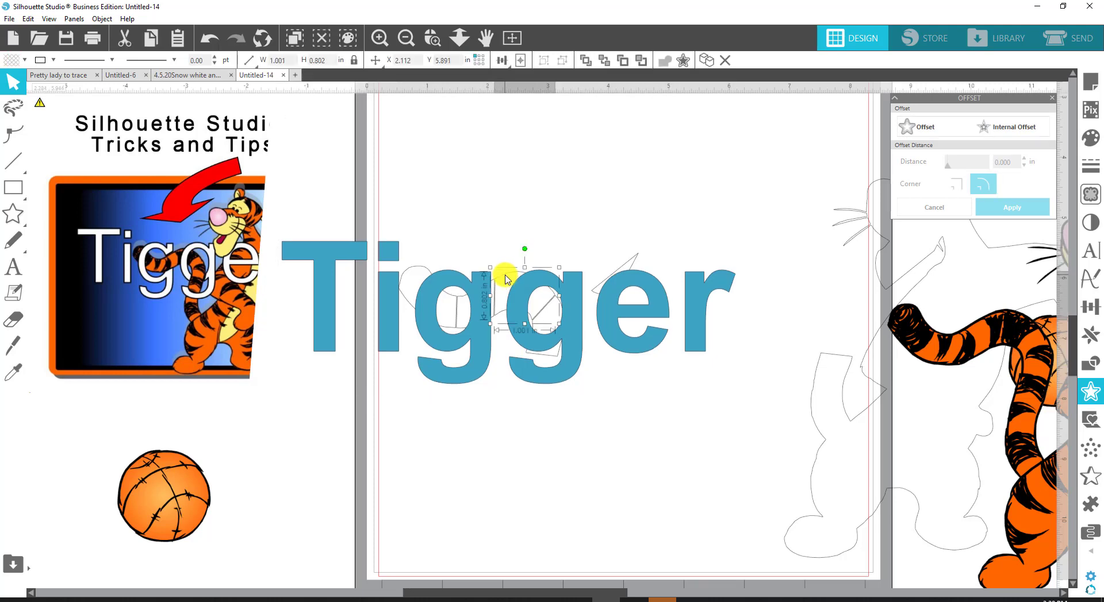
{"action": "left_click_drag", "start_coordinate": [506, 280], "coordinate": [826, 167]}
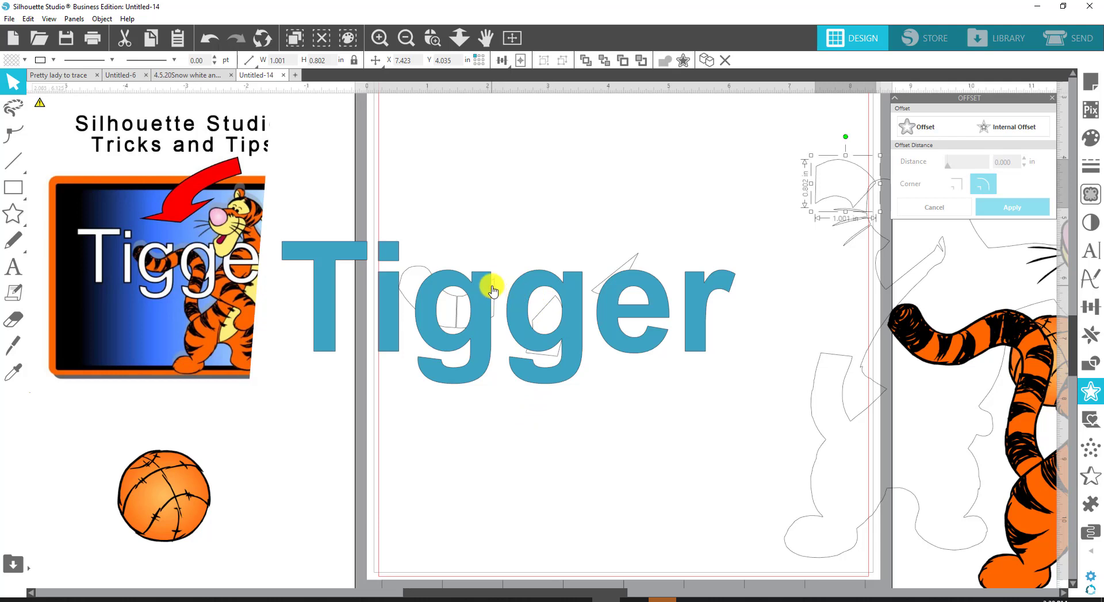
{"action": "left_click", "coordinate": [429, 275]}
{"action": "left_click", "coordinate": [426, 275]}
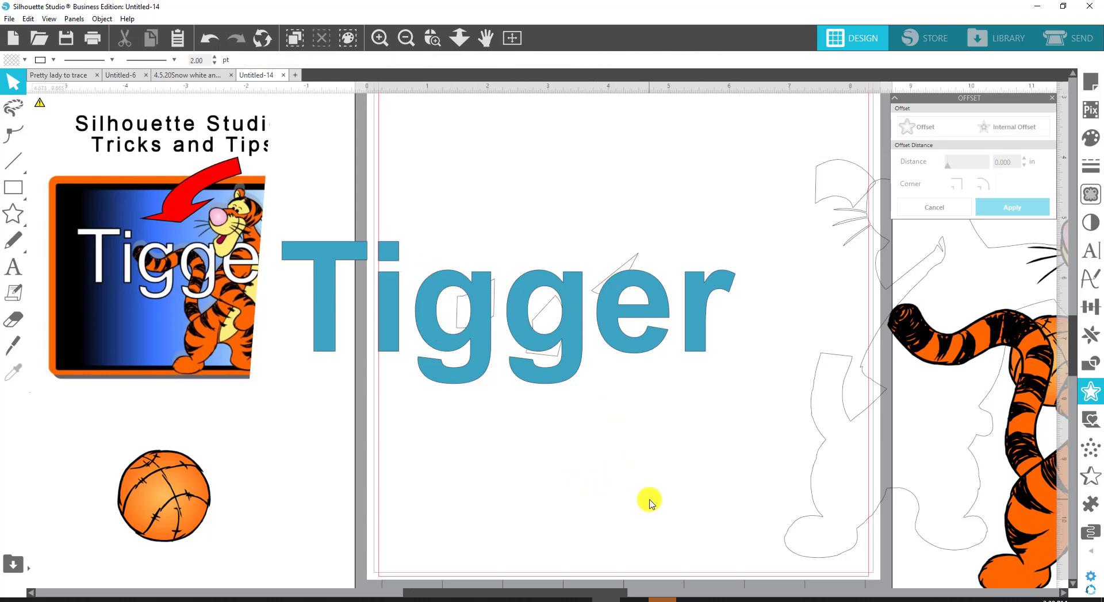
Fill the three remaining outline pieces over the two "g" letters and the "e" with dark blue.
{"action": "left_click", "coordinate": [631, 264]}
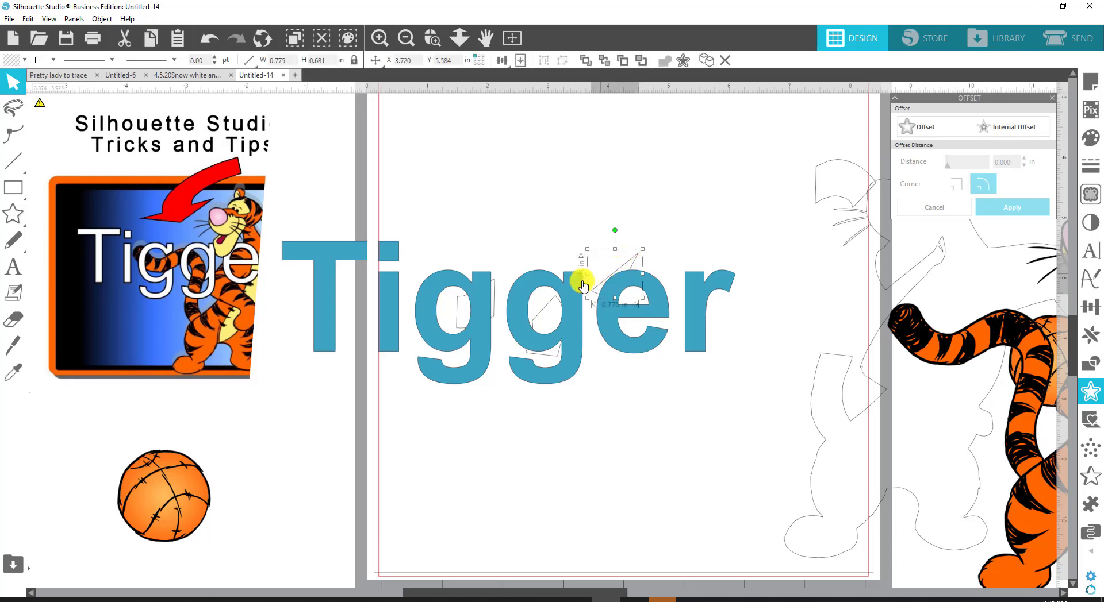
{"action": "left_click", "coordinate": [550, 309], "text": "shift"}
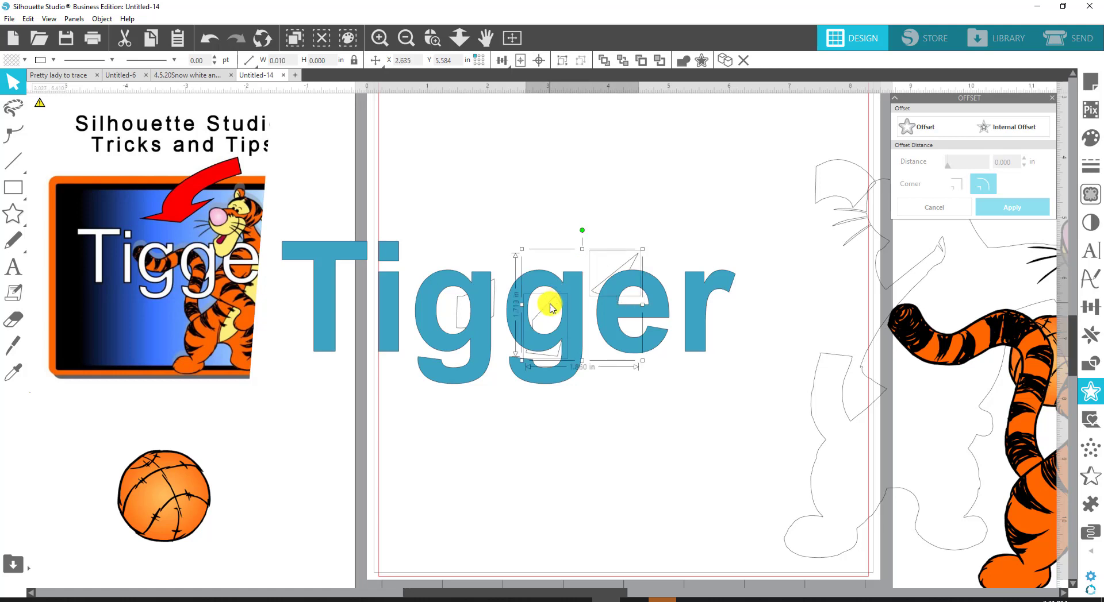
{"action": "left_click", "coordinate": [462, 300], "text": "shift"}
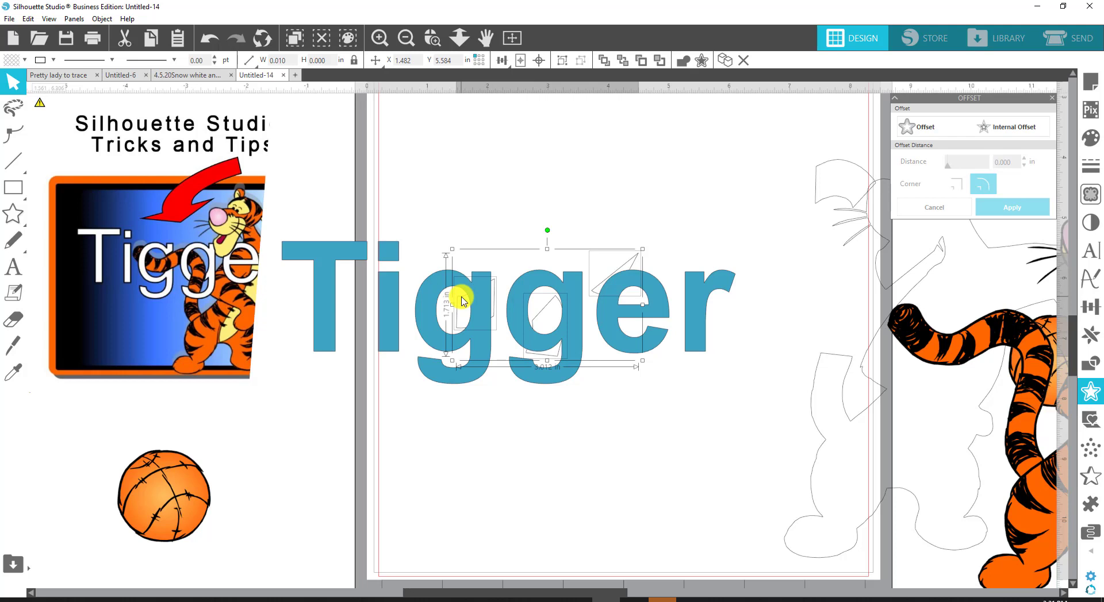
{"action": "left_click", "coordinate": [7, 63]}
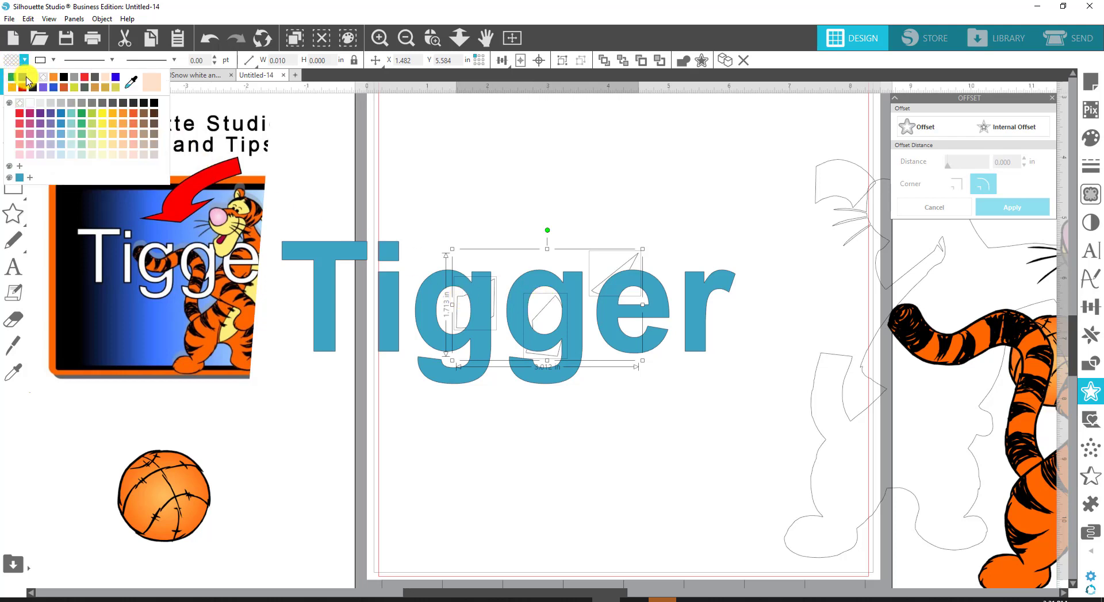
{"action": "left_click", "coordinate": [21, 79]}
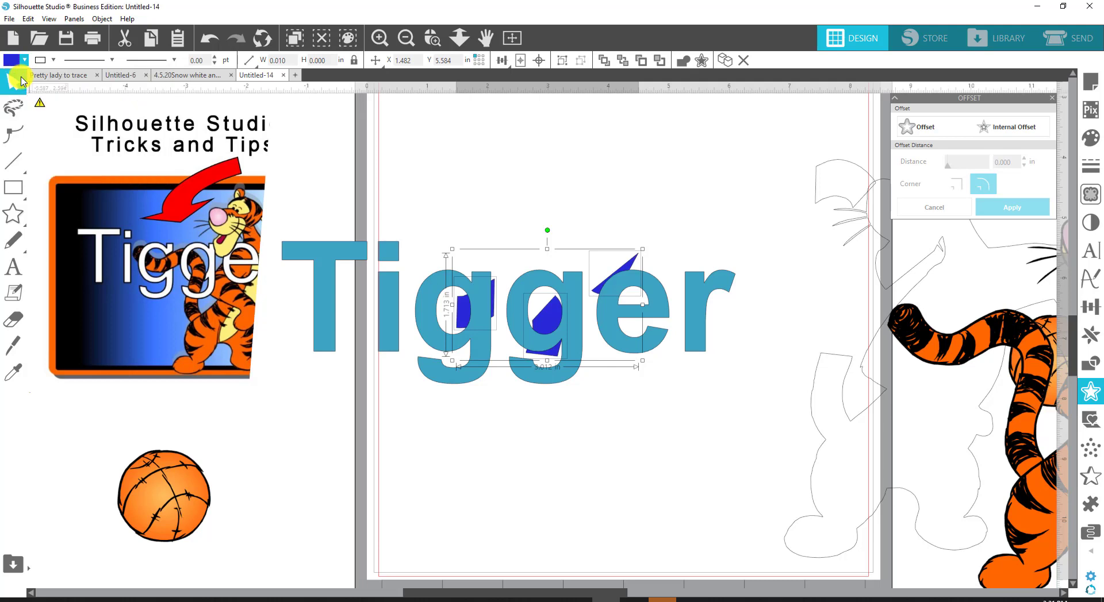
Bring the three dark blue pieces in front of the "Tigger" lettering.
{"action": "right_click", "coordinate": [549, 326]}
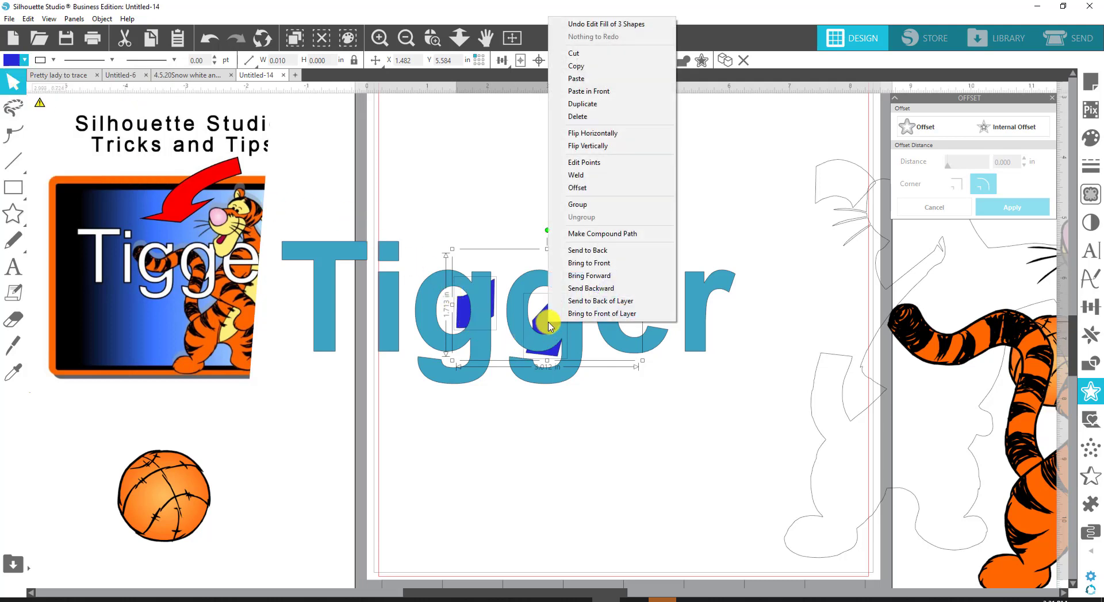
{"action": "left_click", "coordinate": [592, 266]}
{"action": "left_click", "coordinate": [623, 434]}
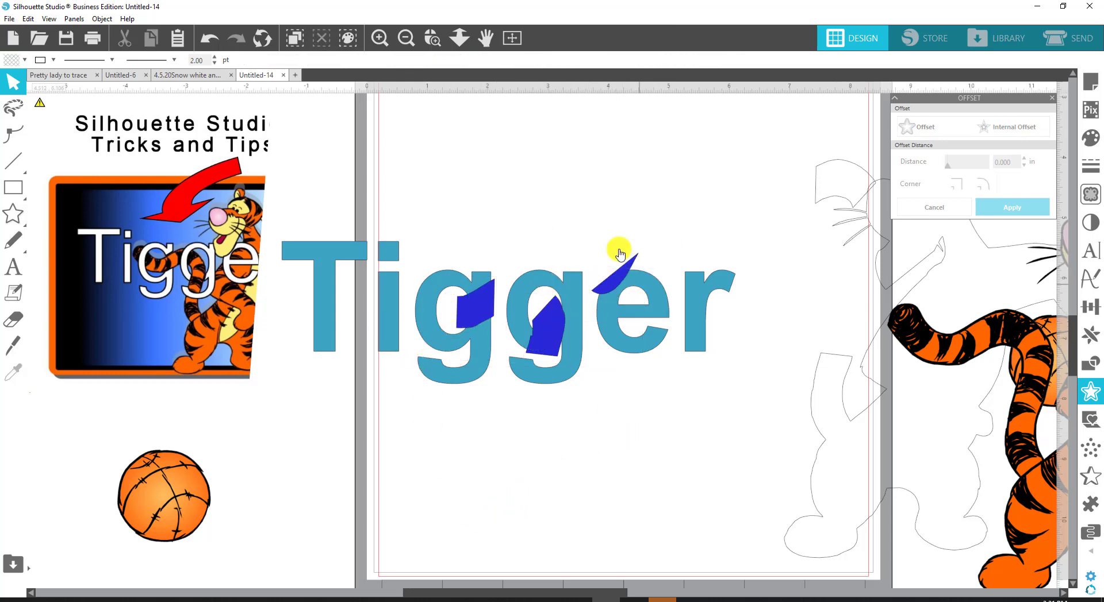
Subtract the three dark blue pieces from the "Tigger" lettering.
{"action": "left_click", "coordinate": [650, 292]}
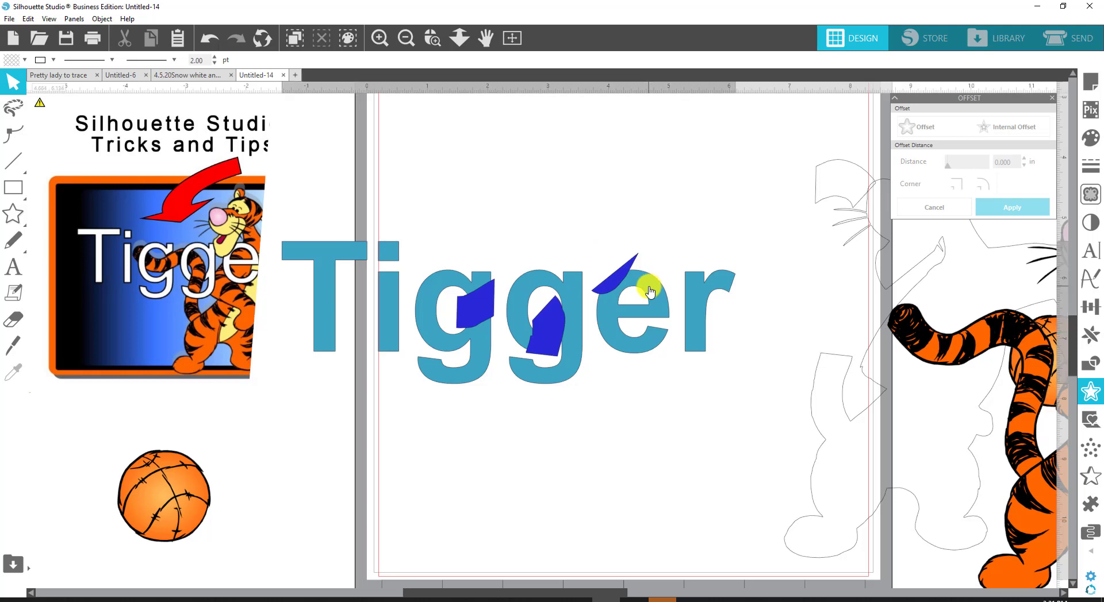
{"action": "left_click", "coordinate": [611, 286], "text": "shift"}
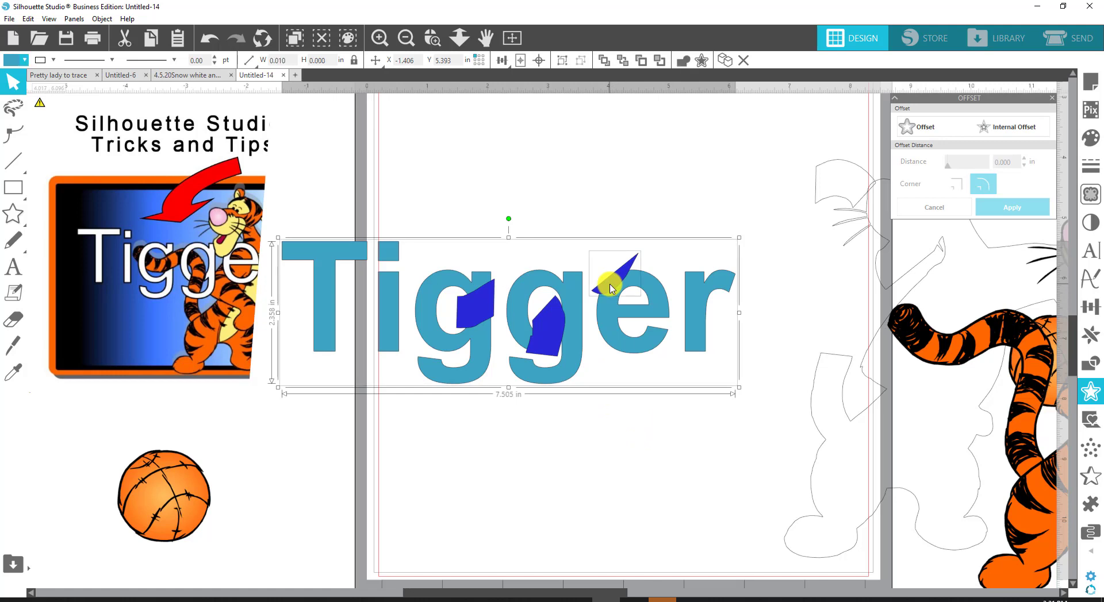
{"action": "left_click", "coordinate": [550, 324], "text": "shift"}
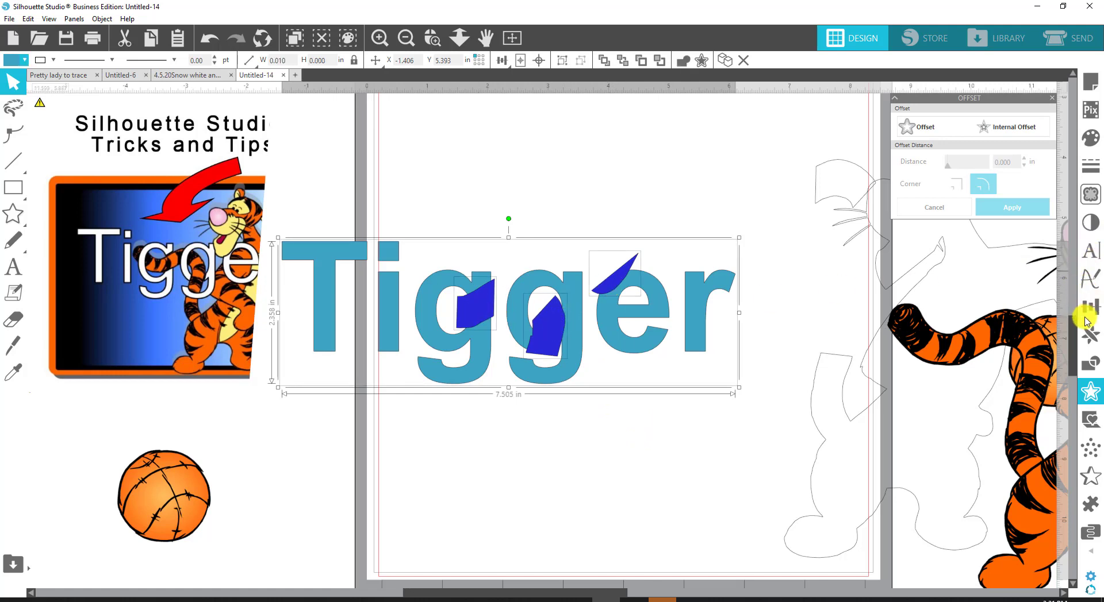
{"action": "left_click", "coordinate": [1092, 366]}
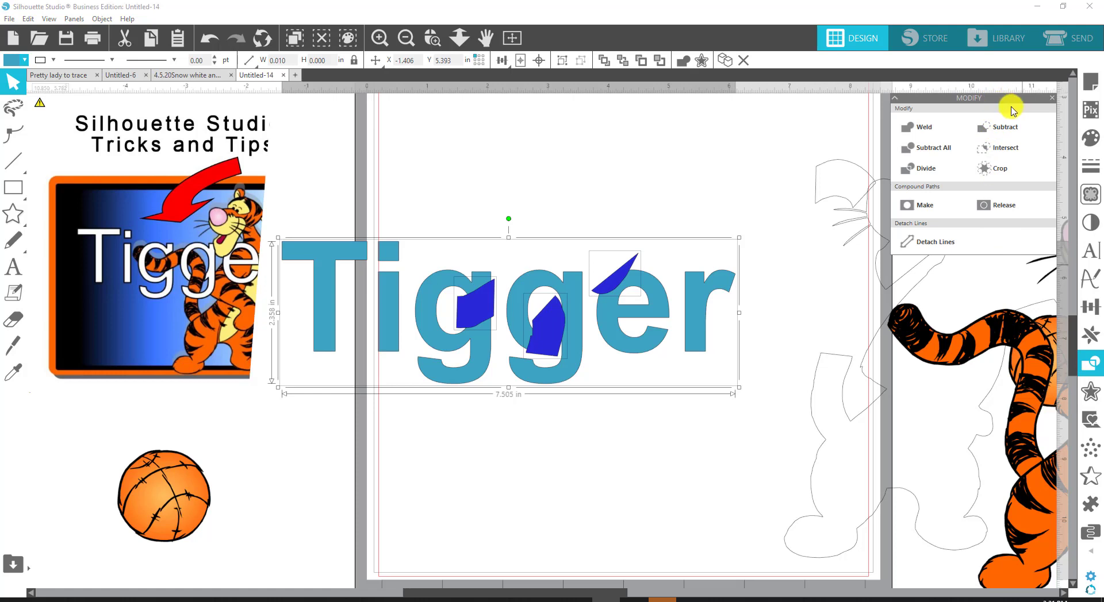
{"action": "left_click", "coordinate": [1008, 130]}
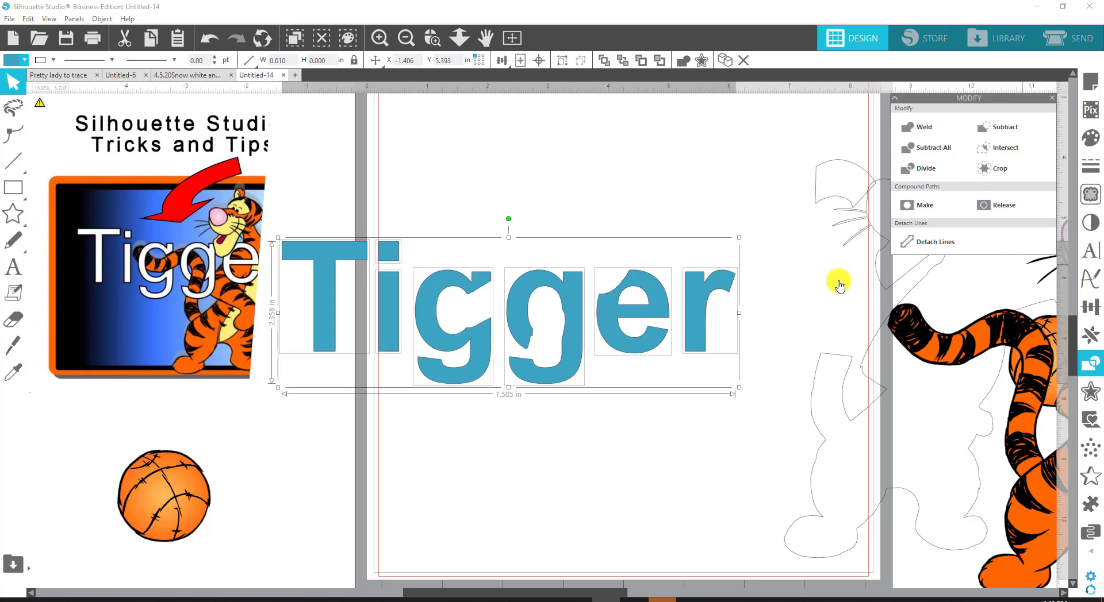
{"action": "left_click", "coordinate": [549, 475]}
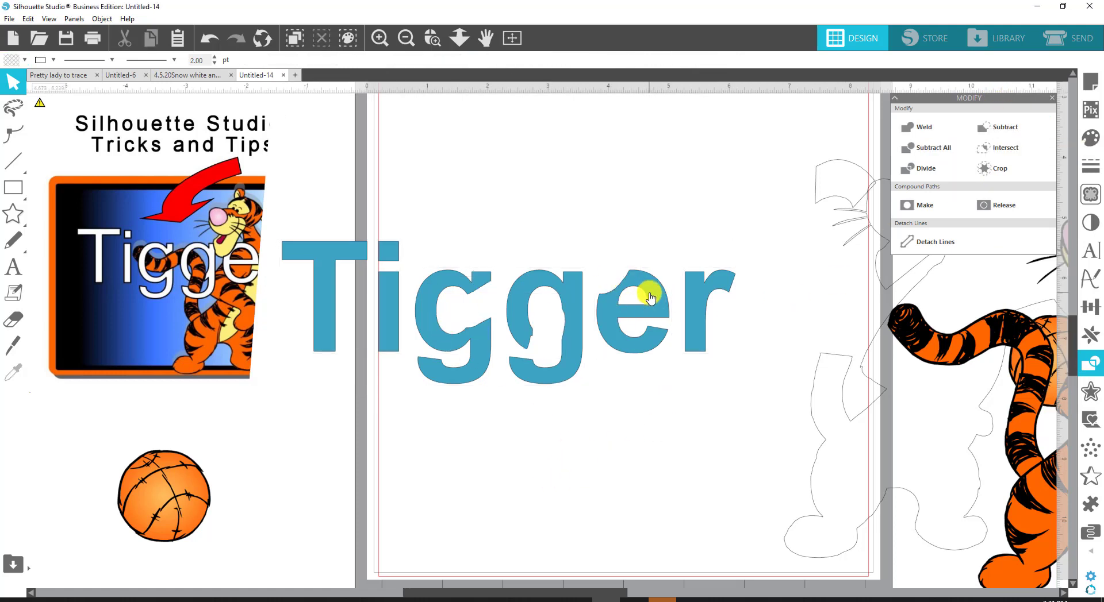
Shift the reference card farther left of the page and move the original Tigger image back onto the page beneath the lettering.
{"action": "left_click_drag", "start_coordinate": [199, 278], "coordinate": [7, 337]}
{"action": "left_click_drag", "start_coordinate": [249, 493], "coordinate": [2, 507]}
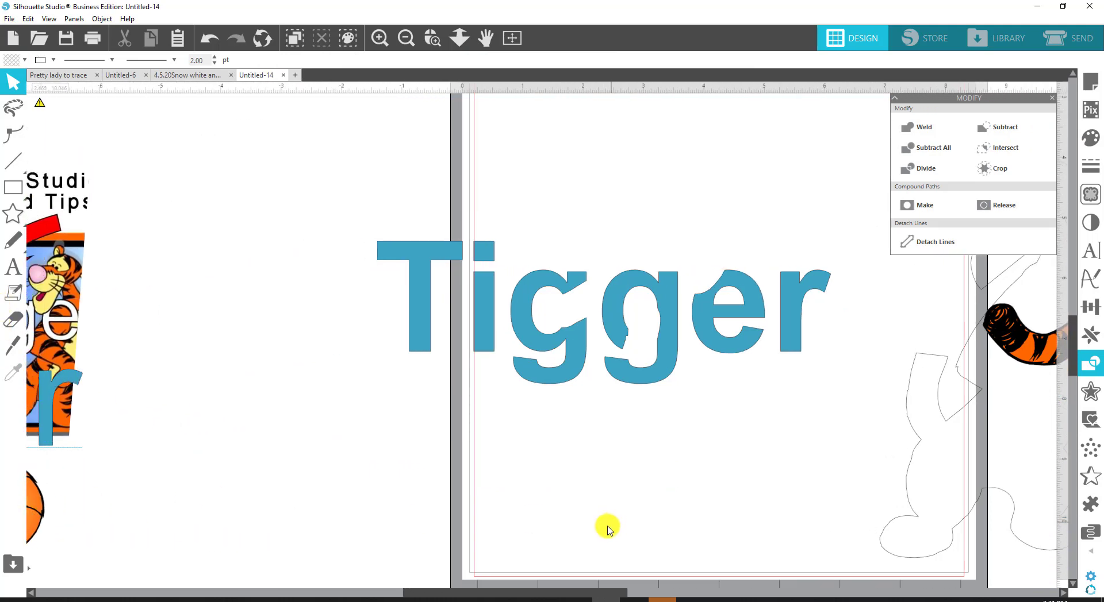
{"action": "left_click_drag", "start_coordinate": [428, 592], "coordinate": [500, 596]}
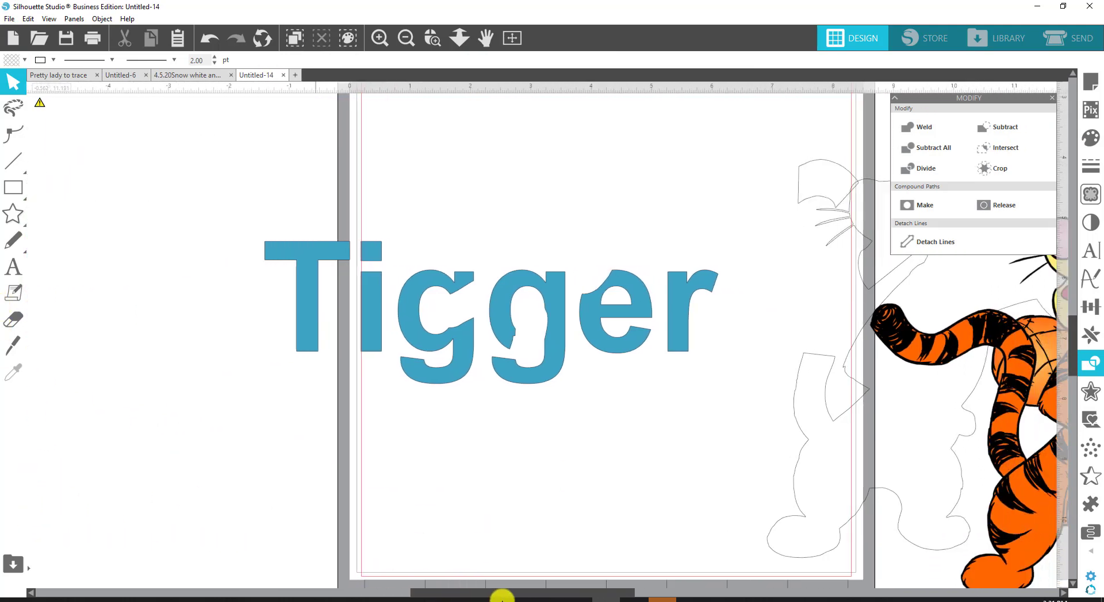
{"action": "left_click_drag", "start_coordinate": [825, 444], "coordinate": [524, 360]}
{"action": "scroll", "coordinate": [949, 397], "scroll_direction": "right", "scroll_amount": 3}
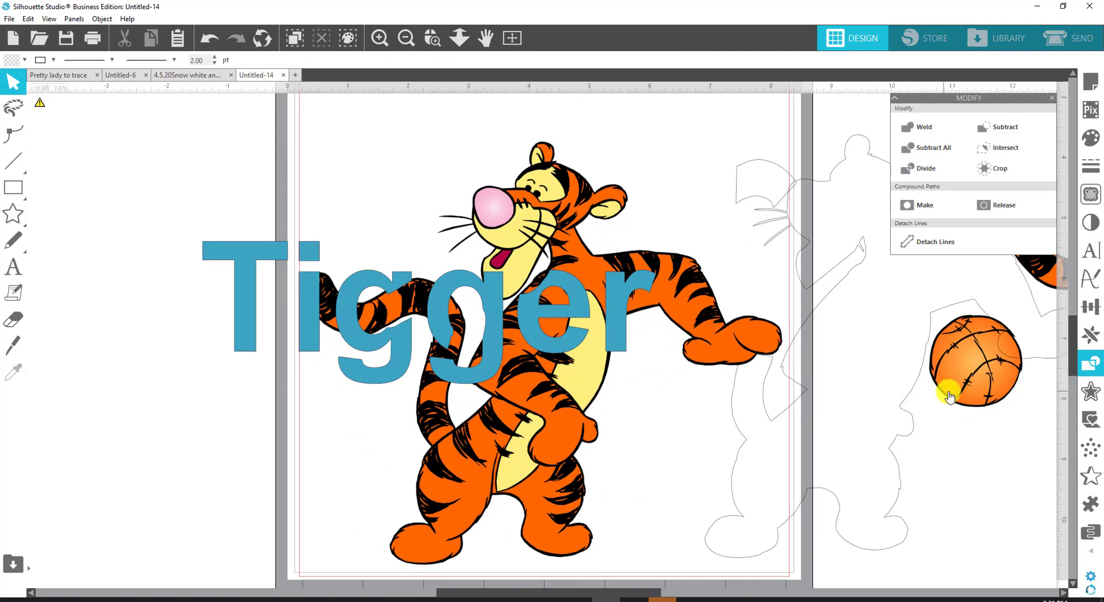
{"action": "left_click", "coordinate": [725, 353]}
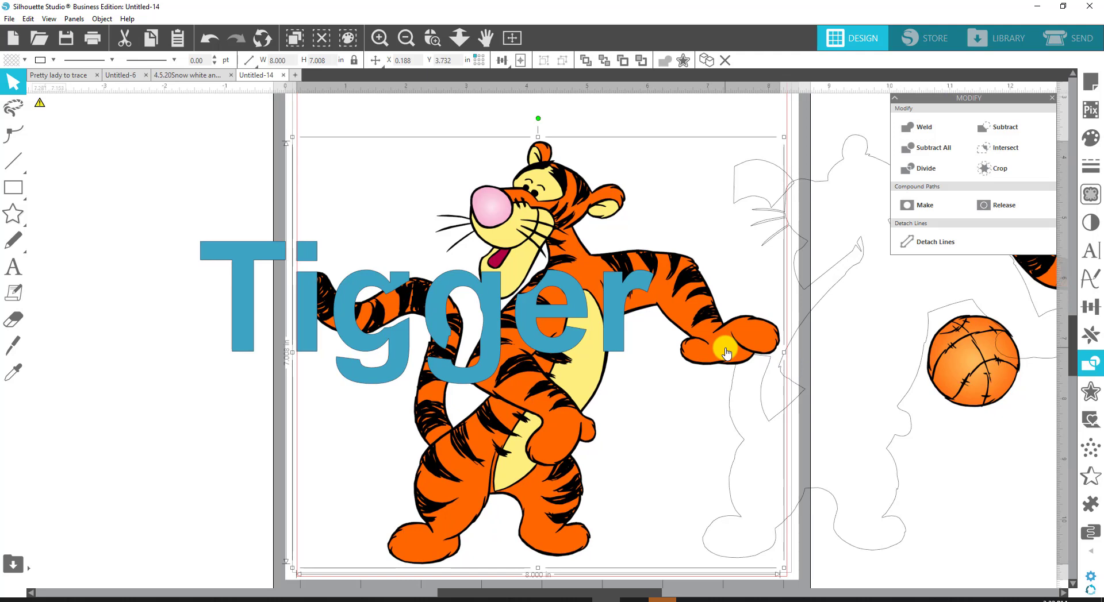
Nudge the Tigger image right and slightly up to X 0.511, Y 3.646 to line it up with the cutouts in the lettering.
{"action": "key", "text": "Right"}
{"action": "key", "text": "Right"}
{"action": "key", "text": "Right"}
{"action": "key", "text": "Right"}
{"action": "key", "text": "Right"}
{"action": "key", "text": "Right"}
{"action": "key", "text": "Right"}
{"action": "key", "text": "Right"}
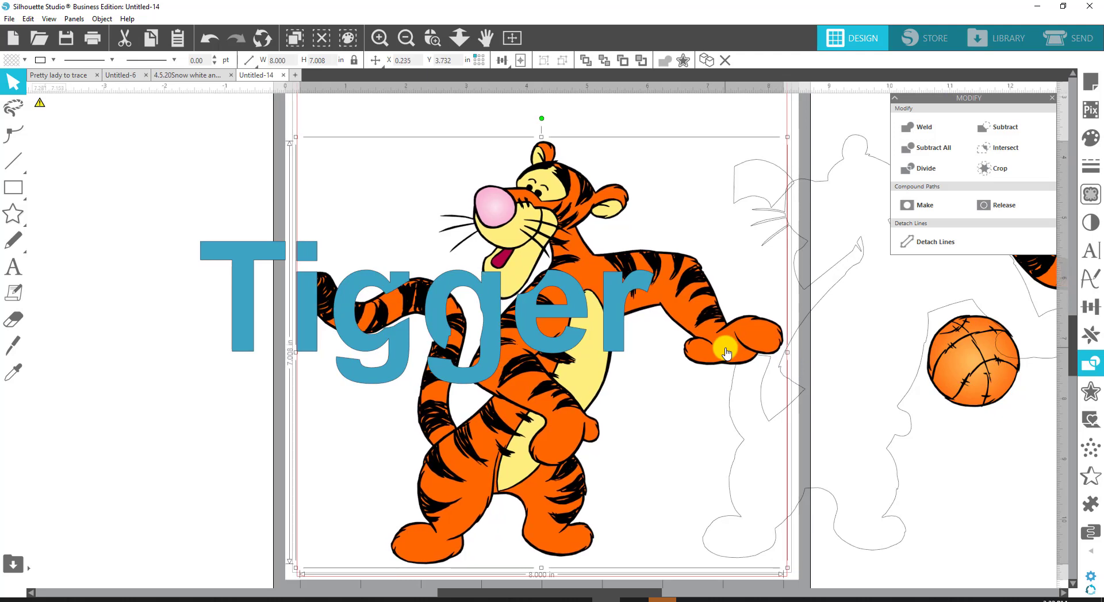
{"action": "key", "text": "Right"}
{"action": "key", "text": "Right"}
{"action": "key", "text": "Right"}
{"action": "key", "text": "Right"}
{"action": "key", "text": "Right"}
{"action": "key", "text": "Right"}
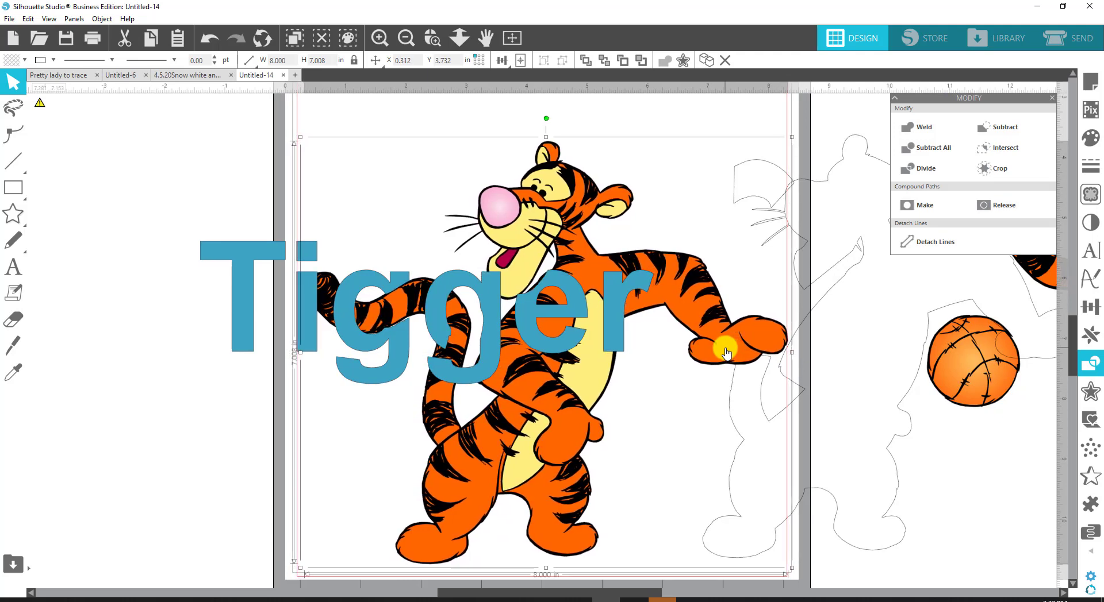
{"action": "key", "text": "Right"}
{"action": "key", "text": "Right"}
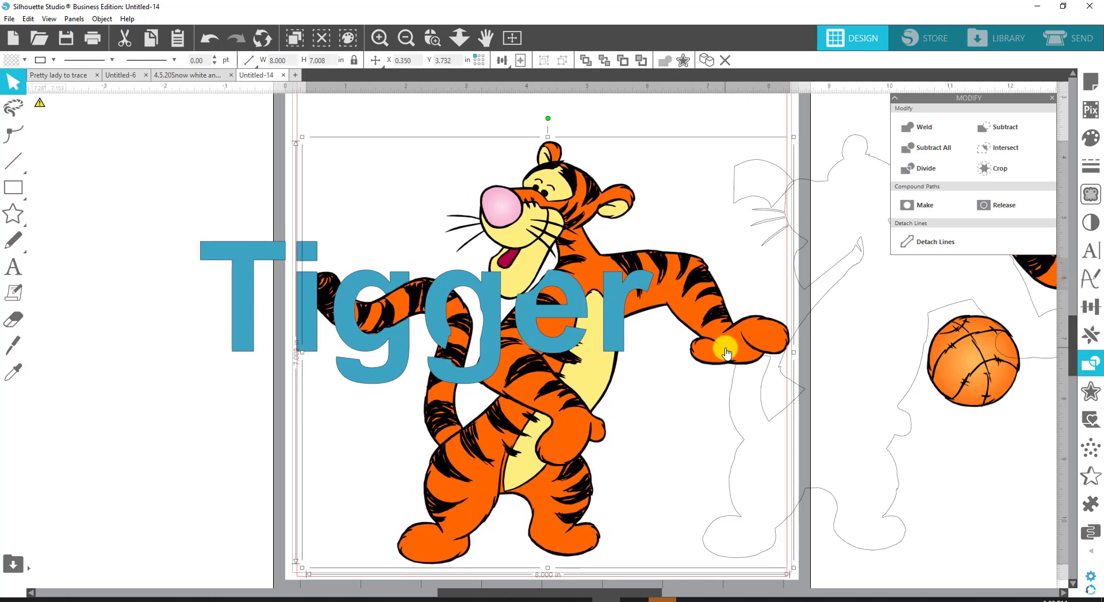
{"action": "key", "text": "Left"}
{"action": "key", "text": "Left"}
{"action": "key", "text": "Left"}
{"action": "key", "text": "Left"}
{"action": "key", "text": "Left"}
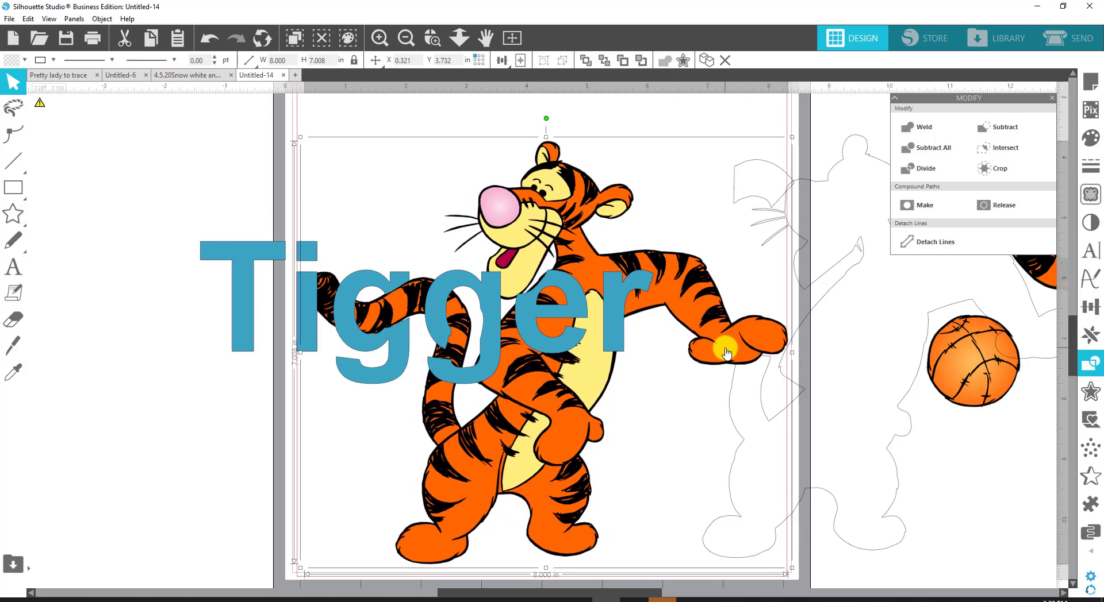
{"action": "key", "text": "Right"}
{"action": "key", "text": "Right"}
{"action": "key", "text": "Right"}
{"action": "key", "text": "Right"}
{"action": "key", "text": "Right"}
{"action": "key", "text": "Right"}
{"action": "key", "text": "Right"}
{"action": "key", "text": "Right"}
{"action": "key", "text": "Right"}
{"action": "key", "text": "Right"}
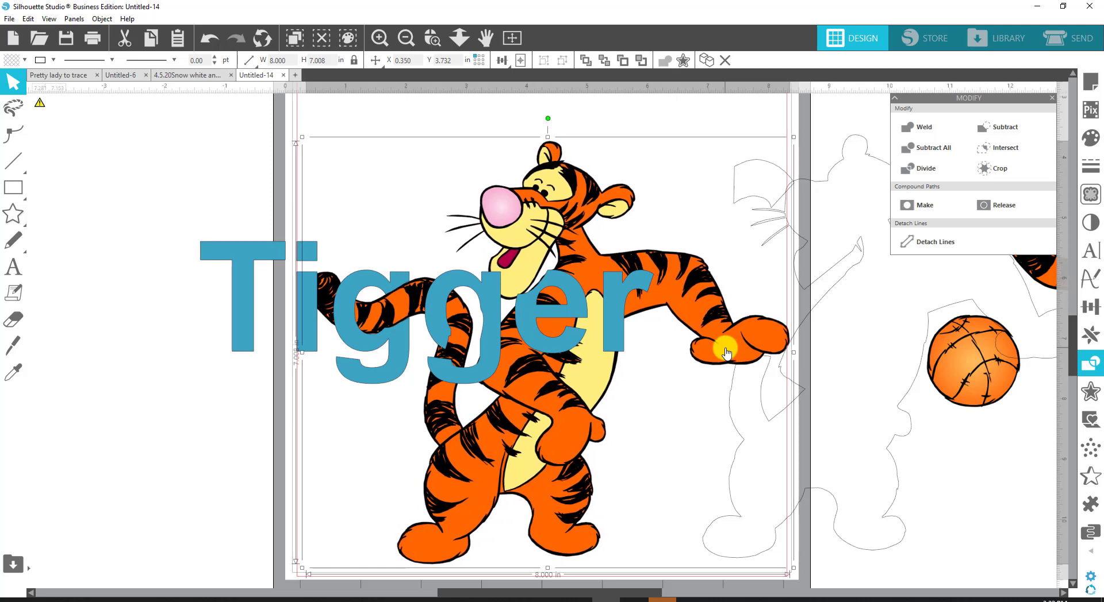
{"action": "key", "text": "Right"}
{"action": "key", "text": "Right"}
{"action": "key", "text": "Right"}
{"action": "key", "text": "Right"}
{"action": "key", "text": "Right"}
{"action": "key", "text": "Right"}
{"action": "key", "text": "Right"}
{"action": "key", "text": "Right"}
{"action": "key", "text": "Right"}
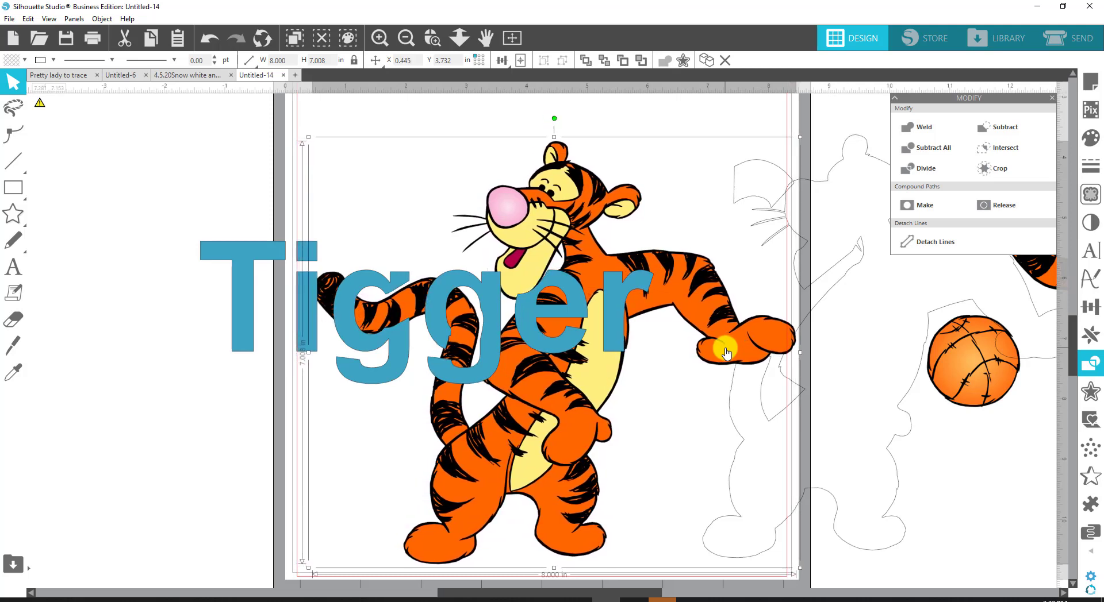
{"action": "key", "text": "Down"}
{"action": "key", "text": "Down"}
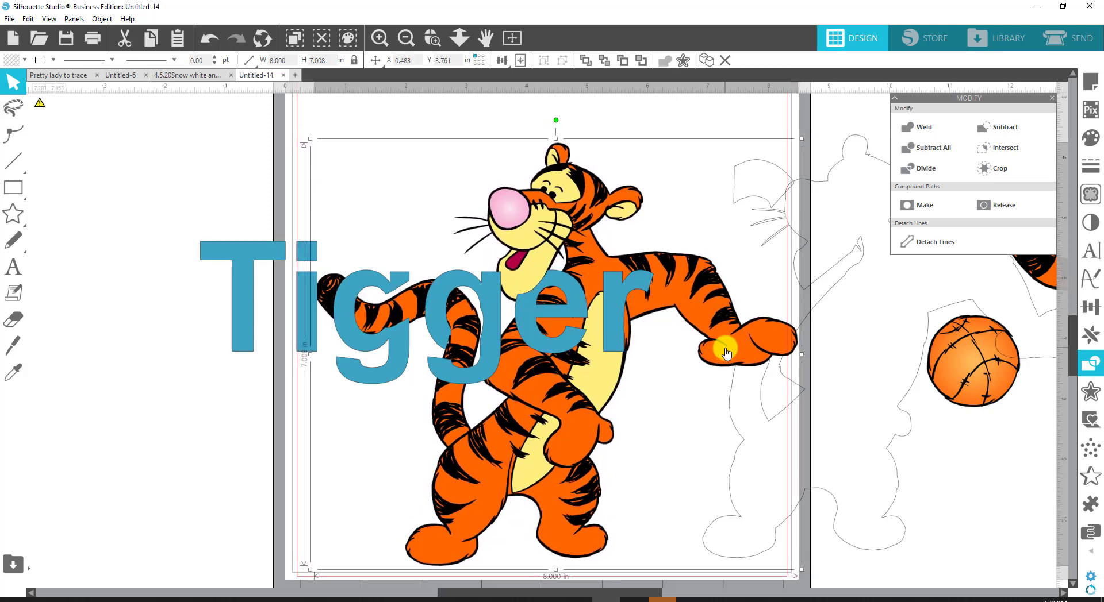
{"action": "key", "text": "Up"}
{"action": "key", "text": "Up"}
{"action": "key", "text": "Up"}
{"action": "key", "text": "Up"}
{"action": "key", "text": "Up"}
{"action": "key", "text": "Up"}
{"action": "key", "text": "Up"}
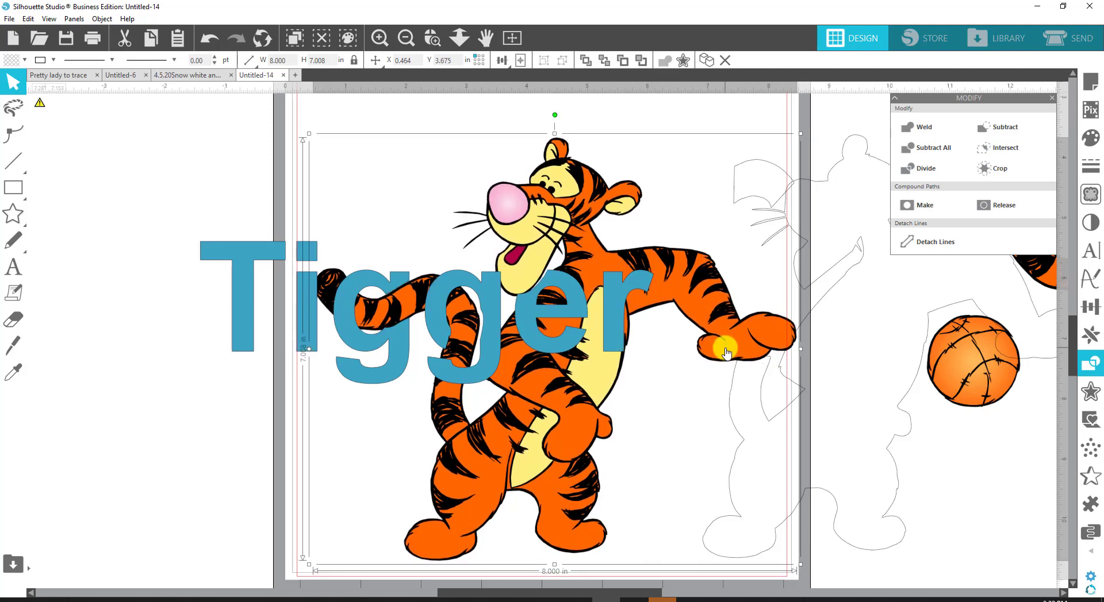
{"action": "key", "text": "Right"}
{"action": "key", "text": "Right"}
{"action": "key", "text": "Right"}
{"action": "key", "text": "Up"}
{"action": "key", "text": "Up"}
{"action": "key", "text": "Up"}
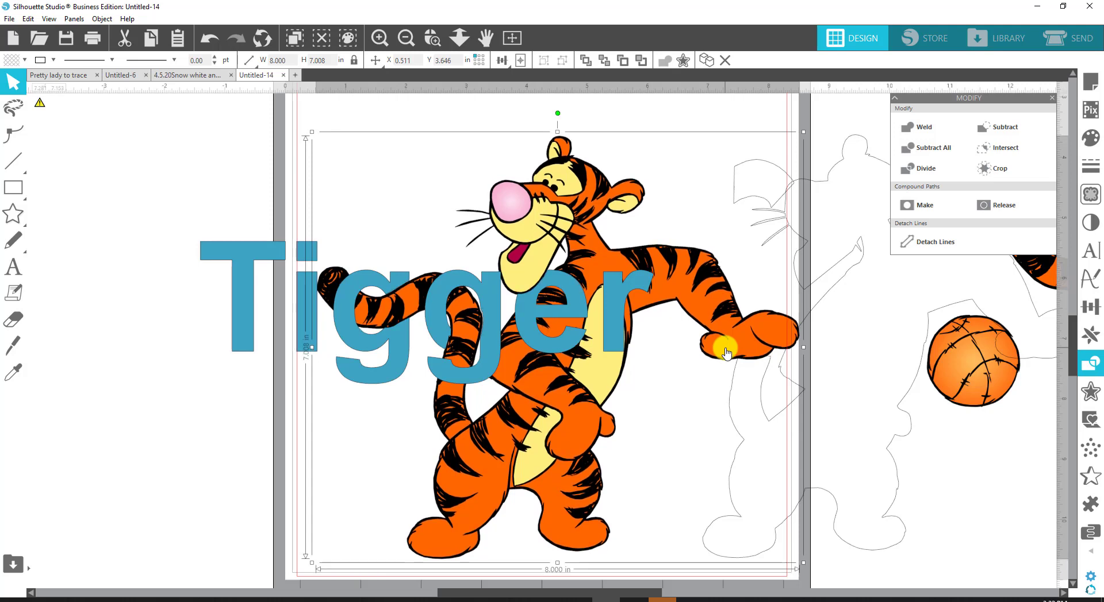
{"action": "key", "text": "Up"}
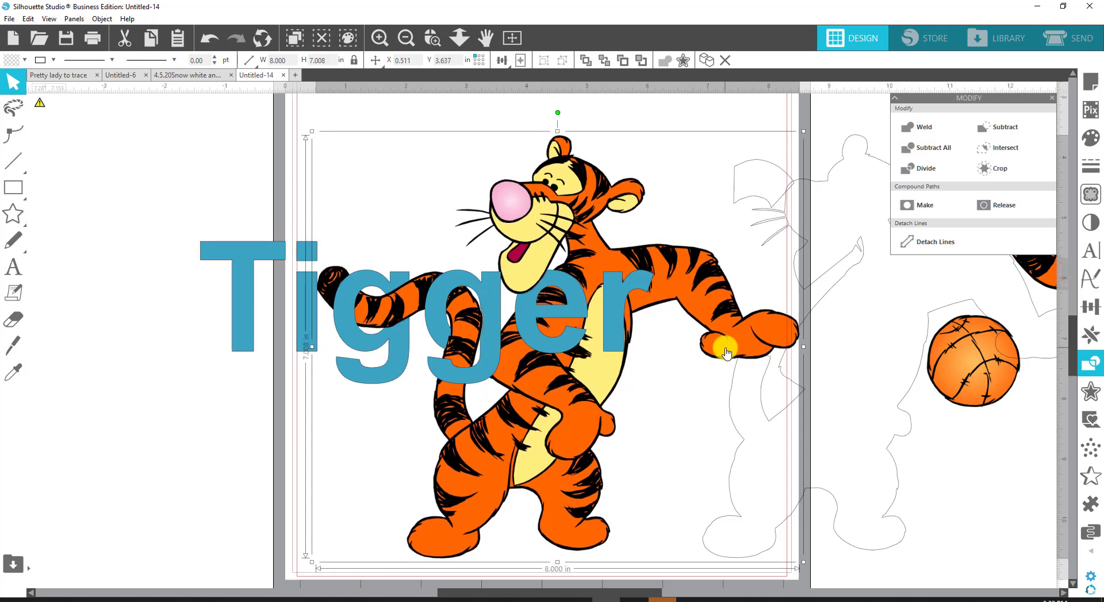
{"action": "key", "text": "Down"}
Select all six letters of the "Tigger" lettering and fill them with white.
{"action": "scroll", "coordinate": [567, 469], "scroll_direction": "down", "scroll_amount": 1}
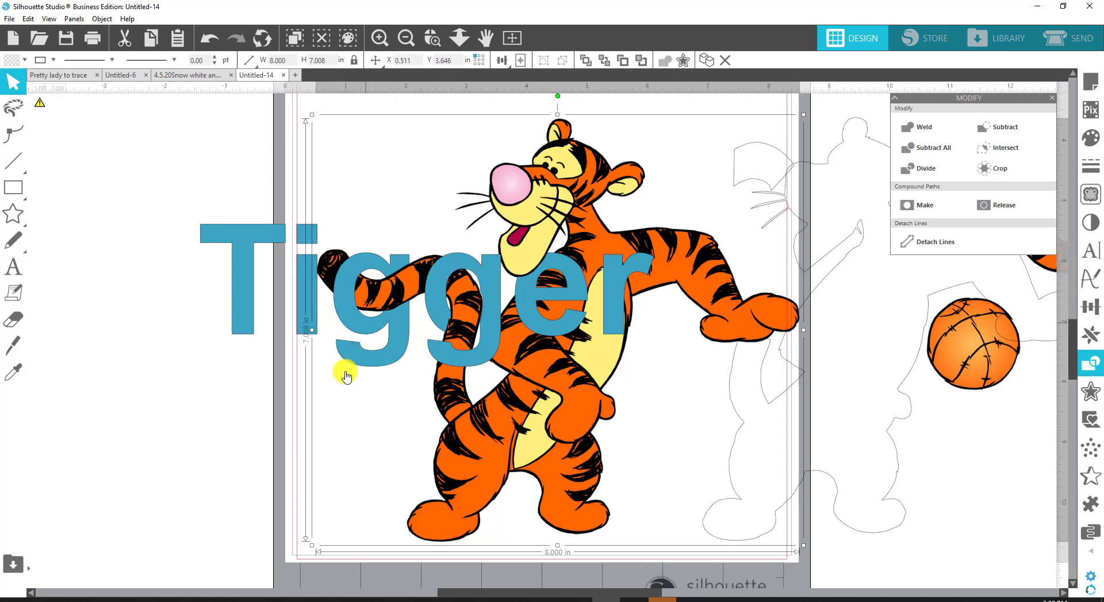
{"action": "left_click", "coordinate": [240, 273]}
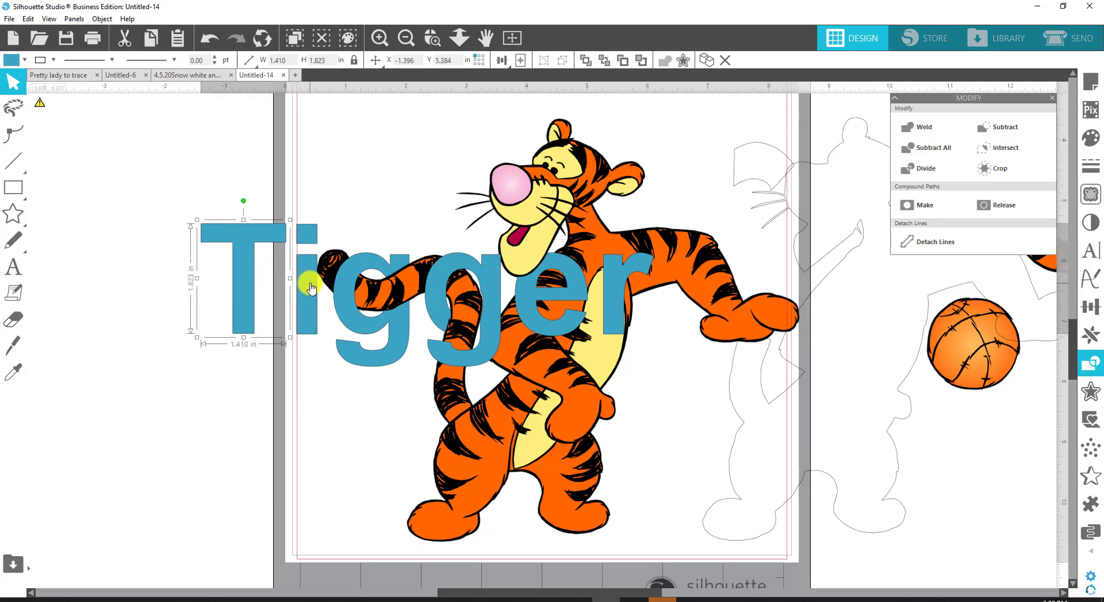
{"action": "left_click", "coordinate": [308, 251], "text": "shift"}
{"action": "left_click", "coordinate": [347, 275], "text": "shift"}
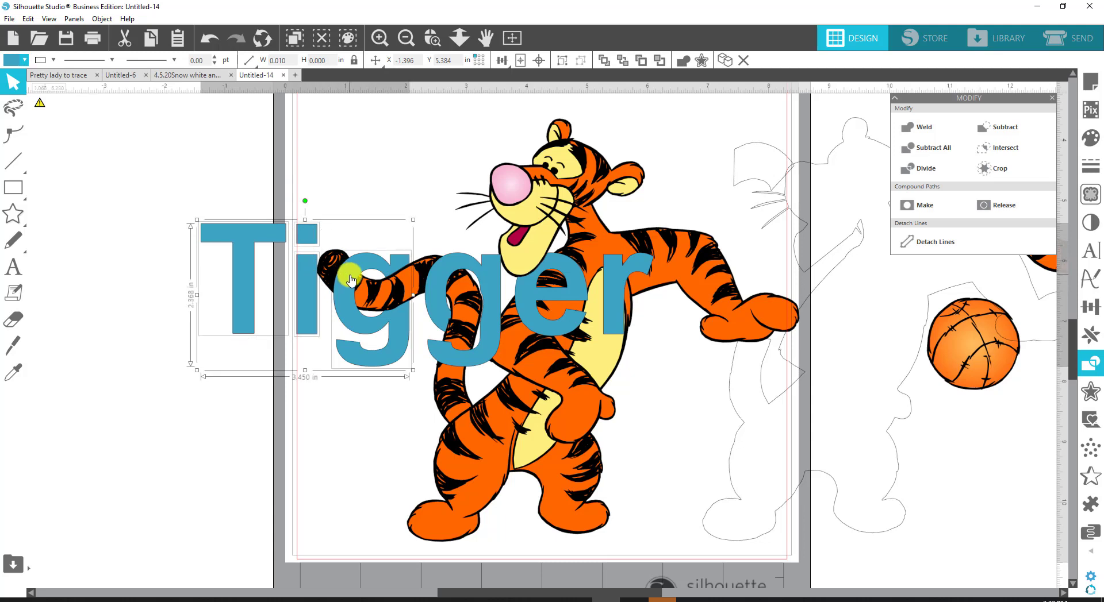
{"action": "left_click", "coordinate": [457, 268], "text": "shift"}
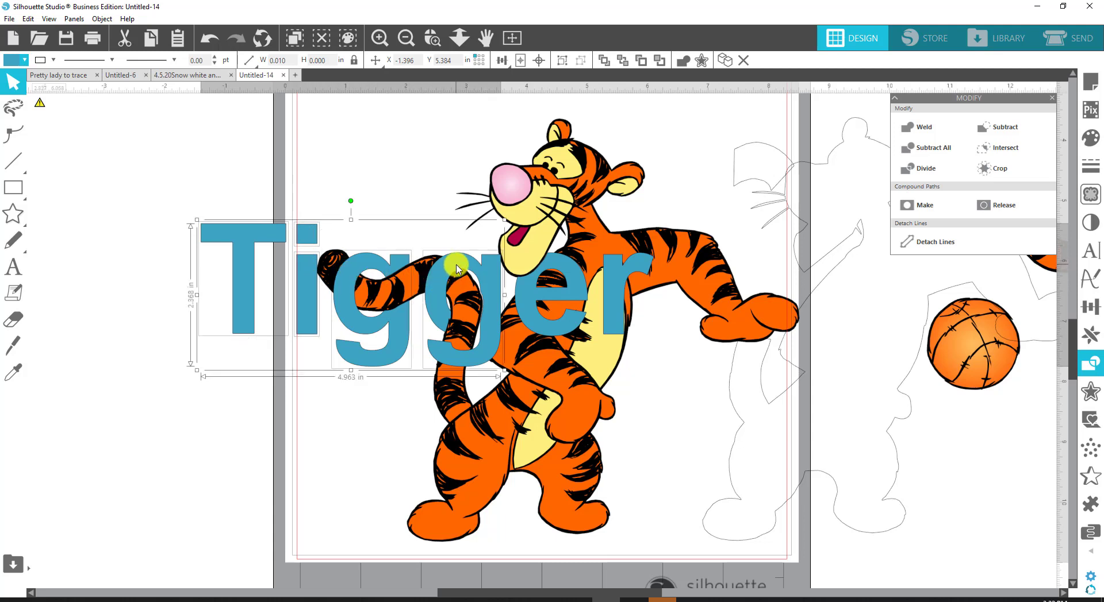
{"action": "left_click", "coordinate": [530, 294], "text": "shift"}
{"action": "left_click", "coordinate": [617, 297], "text": "shift"}
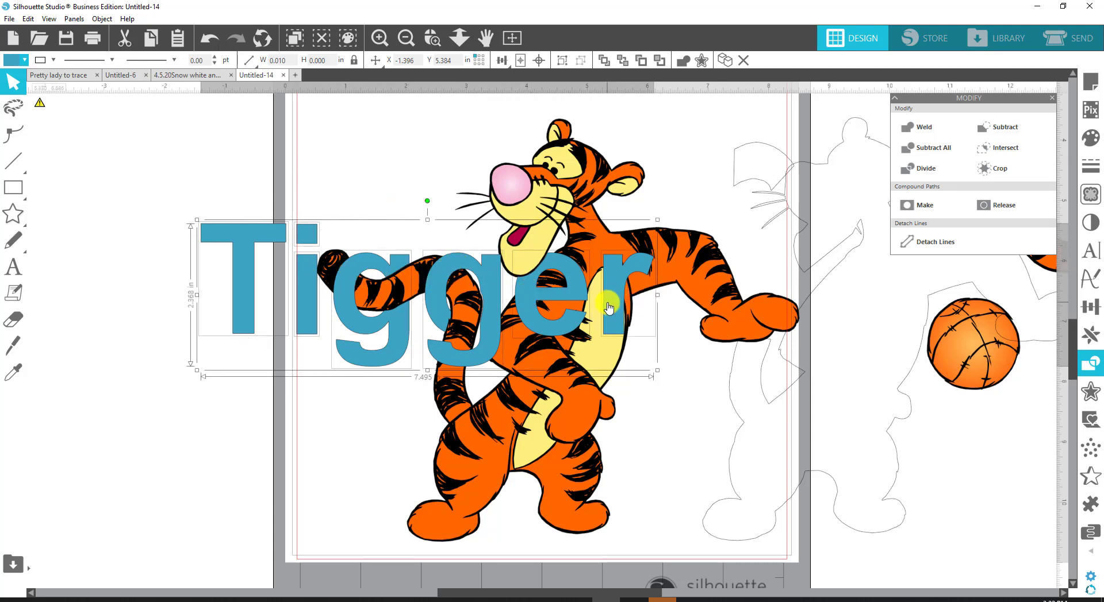
{"action": "left_click", "coordinate": [8, 59]}
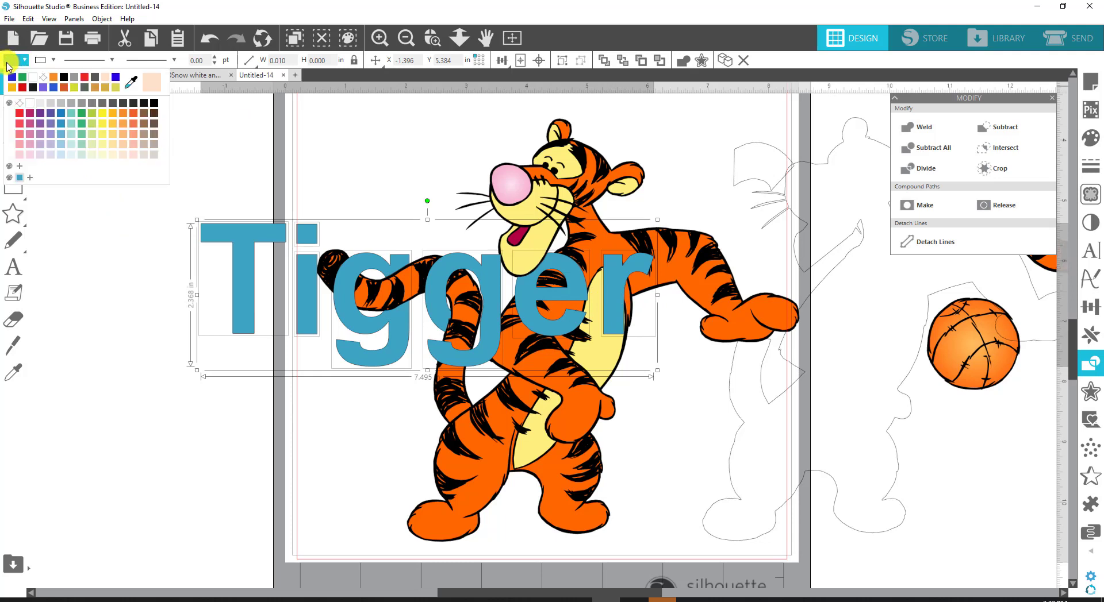
{"action": "left_click", "coordinate": [37, 79]}
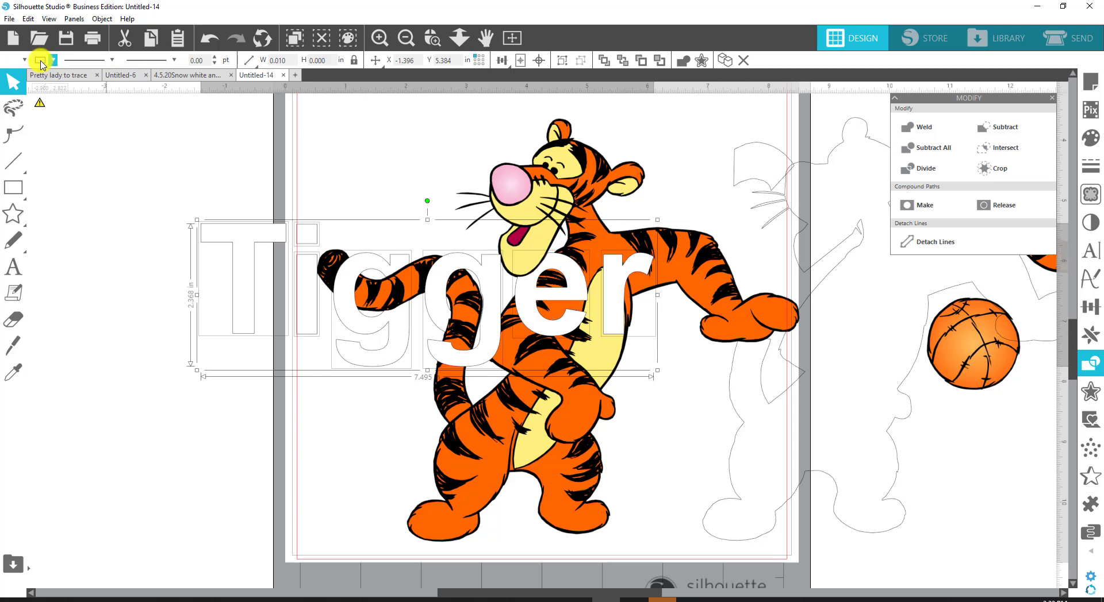
Thicken the outline of the "Tigger" letters to 3.50 pt.
{"action": "left_click", "coordinate": [217, 58]}
{"action": "left_click", "coordinate": [217, 58]}
{"action": "left_click", "coordinate": [217, 58]}
{"action": "left_click", "coordinate": [217, 58]}
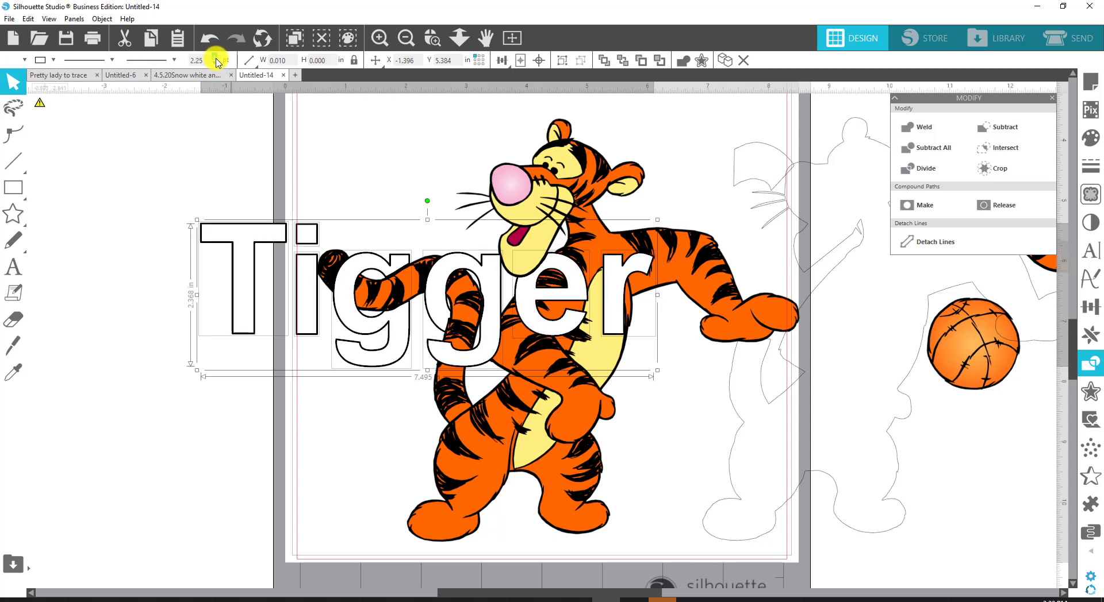
{"action": "left_click", "coordinate": [217, 58]}
{"action": "left_click", "coordinate": [216, 58]}
{"action": "left_click", "coordinate": [217, 58]}
{"action": "left_click", "coordinate": [216, 58]}
{"action": "left_click", "coordinate": [217, 58]}
{"action": "left_click", "coordinate": [220, 276]}
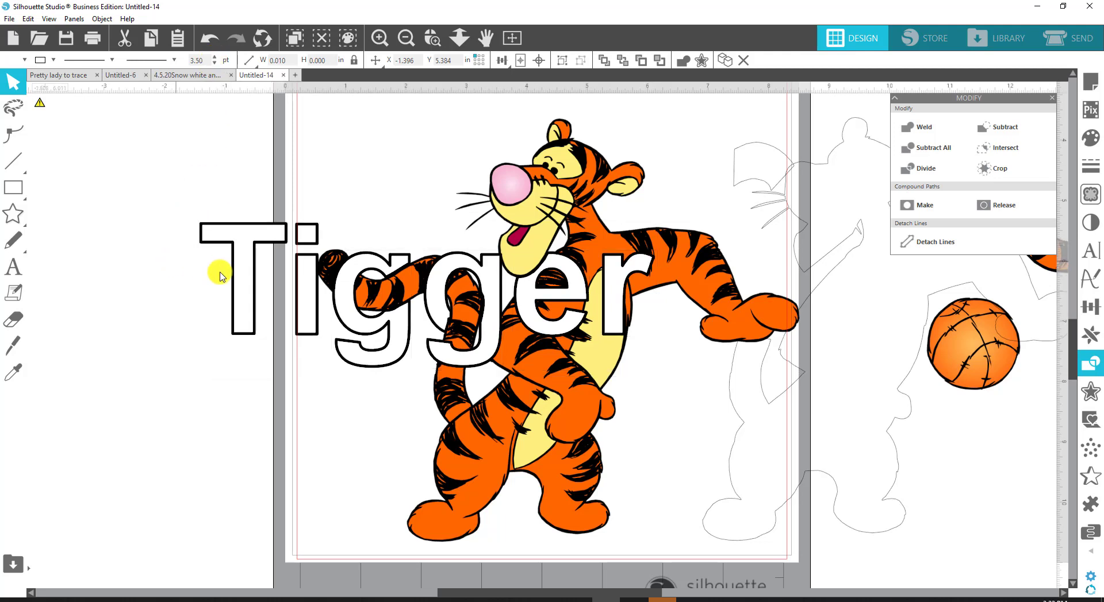
Move the leftover Tigger outline farther right, clear of the page and the character image.
{"action": "left_click", "coordinate": [821, 402]}
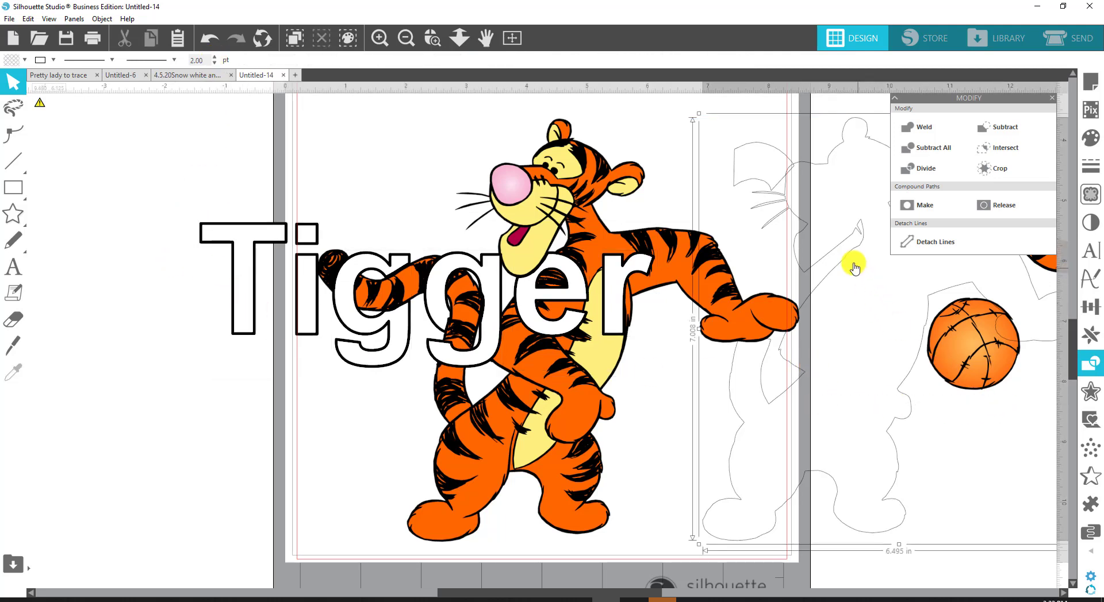
{"action": "left_click_drag", "start_coordinate": [846, 258], "coordinate": [1098, 259]}
{"action": "mouse_move", "coordinate": [688, 124]}
{"action": "left_mouse_down"}
{"action": "mouse_move", "coordinate": [792, 198]}
{"action": "mouse_move", "coordinate": [1051, 229]}
{"action": "left_mouse_up"}
{"action": "left_click", "coordinate": [772, 487]}
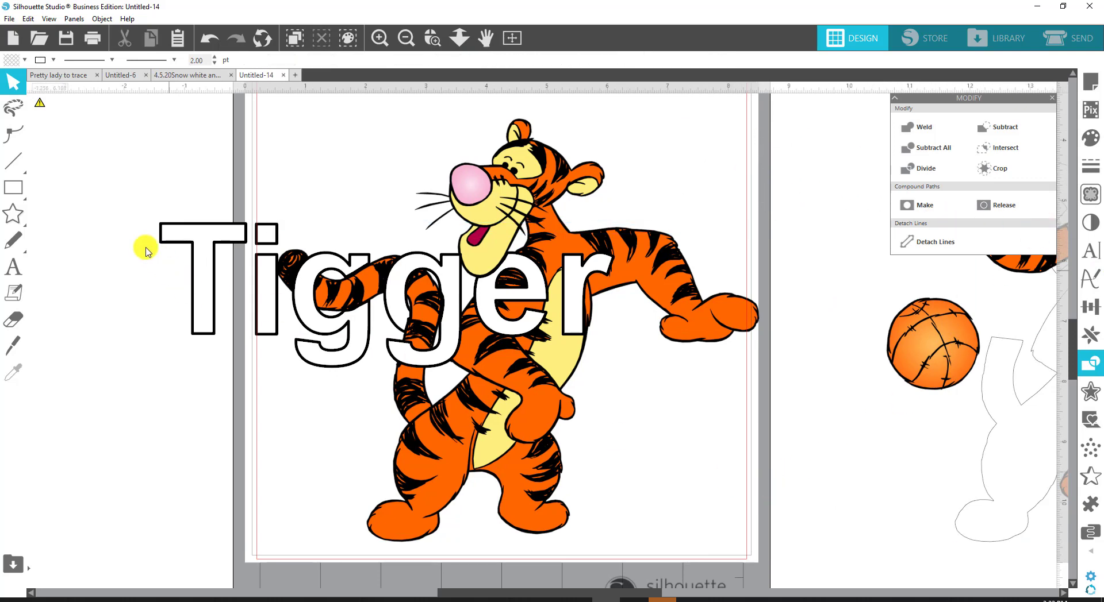
Group the "Tigger" lettering with the Tigger image.
{"action": "left_click_drag", "start_coordinate": [148, 143], "coordinate": [744, 556]}
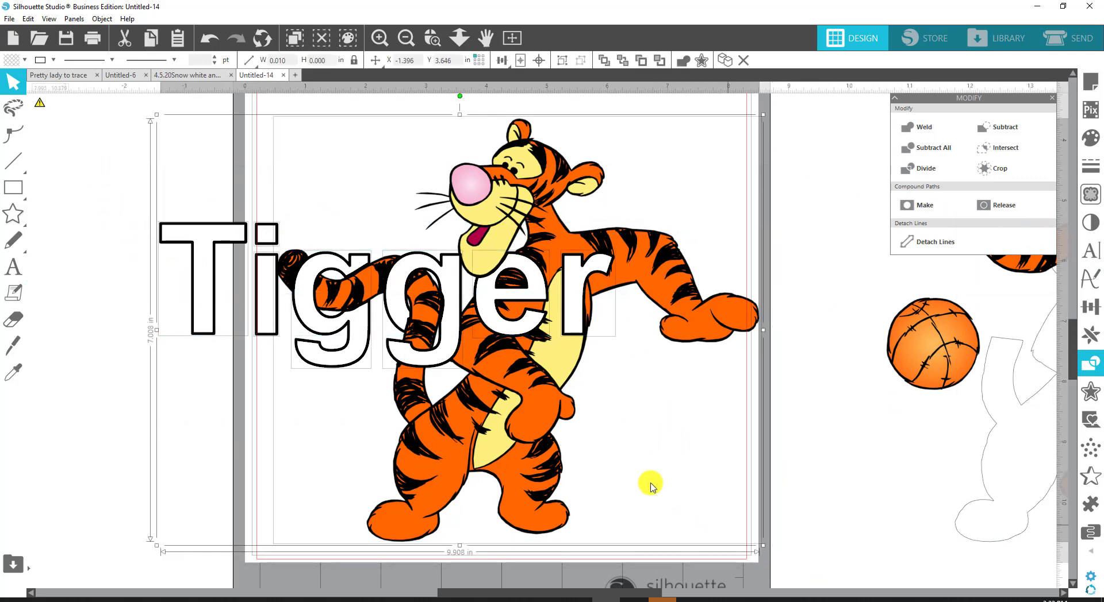
{"action": "right_click", "coordinate": [505, 391]}
{"action": "left_click", "coordinate": [564, 254]}
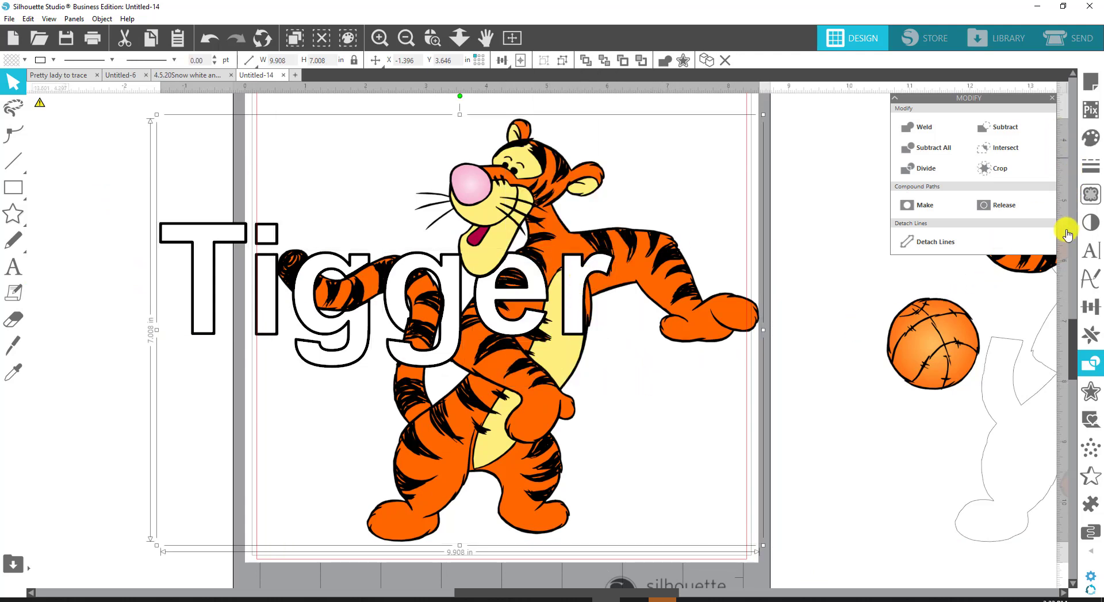
Create a 0.125 in rounded offset around the grouped design and make its line colour transparent.
{"action": "left_click", "coordinate": [1090, 394]}
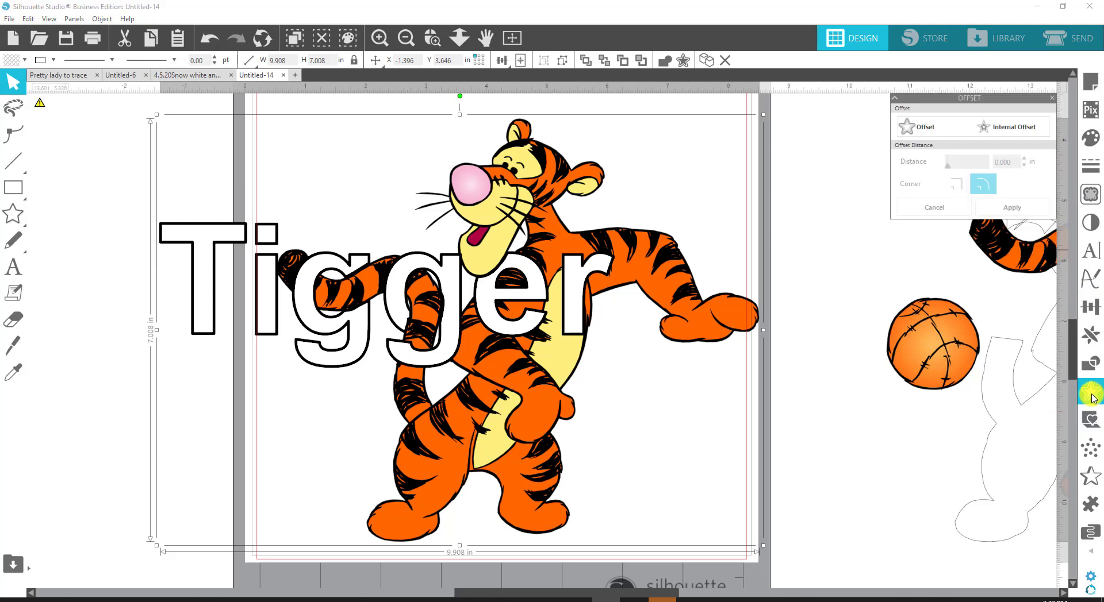
{"action": "left_click", "coordinate": [926, 132]}
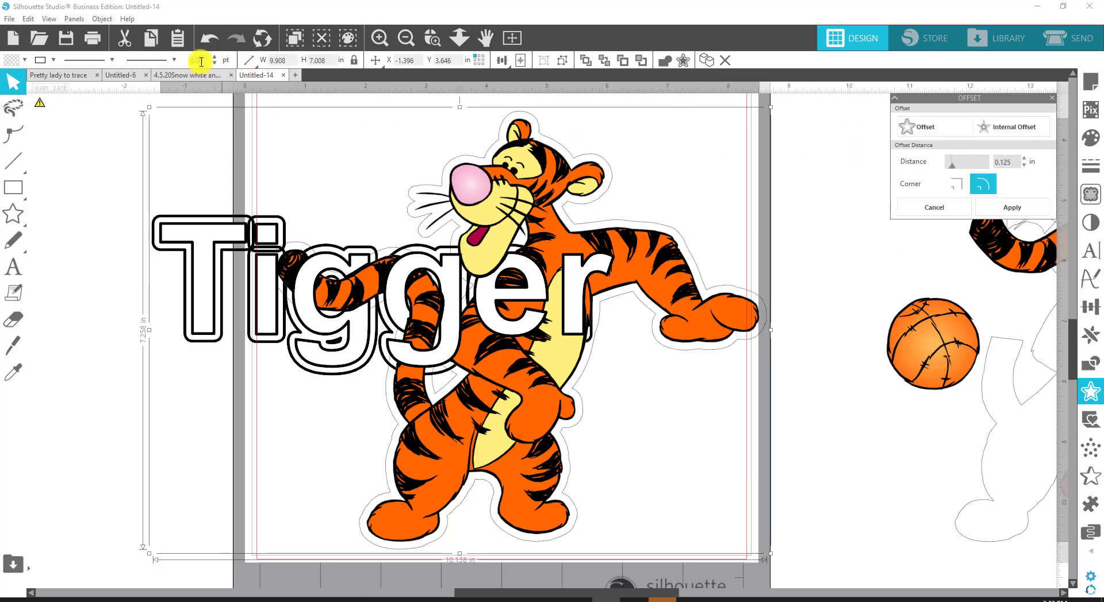
{"action": "left_click", "coordinate": [40, 62]}
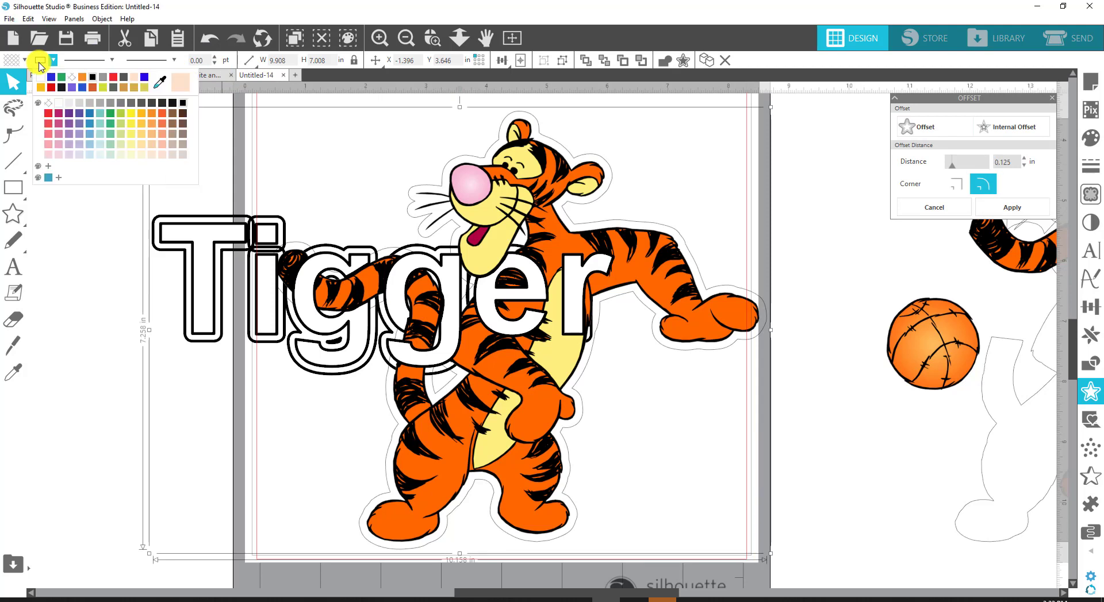
{"action": "left_click", "coordinate": [74, 79]}
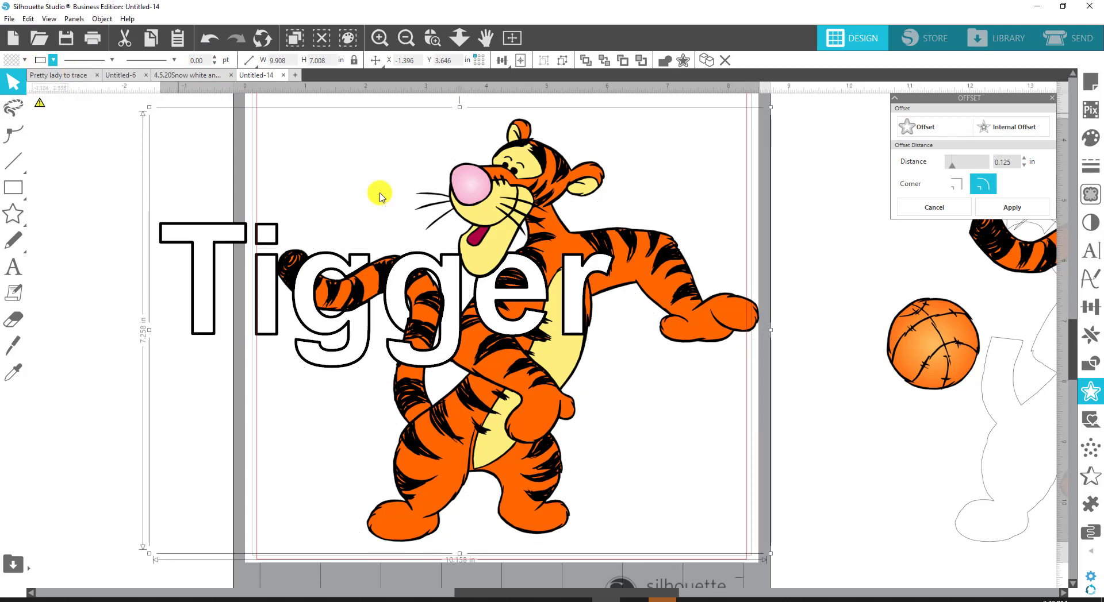
Add a second 0.125 in offset with a red outline around the first and fill it with blue.
{"action": "left_click", "coordinate": [935, 128]}
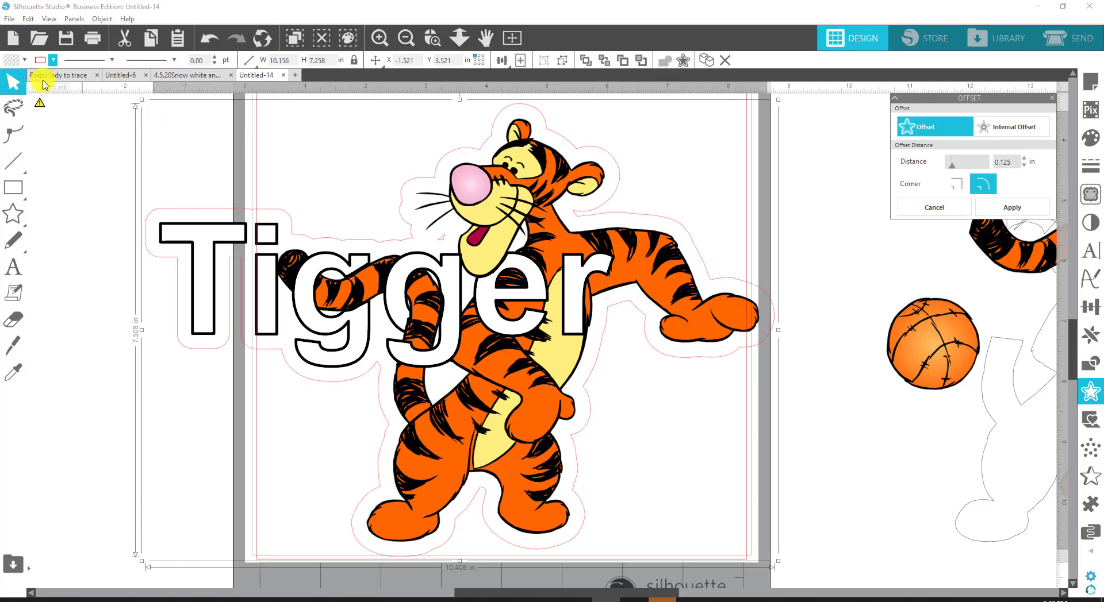
{"action": "left_click", "coordinate": [24, 60]}
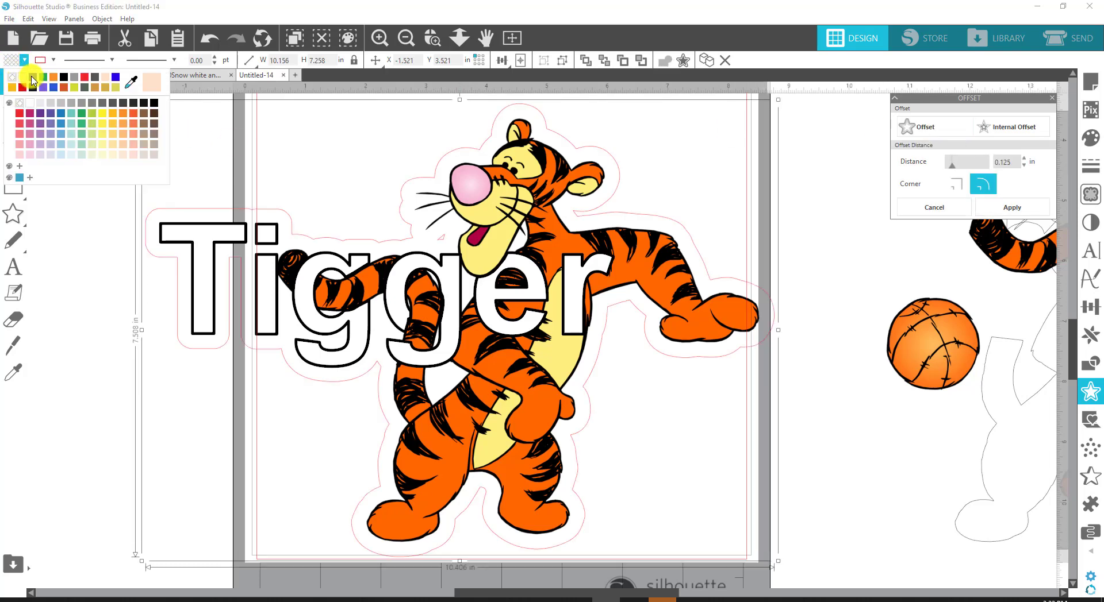
{"action": "left_click", "coordinate": [33, 80]}
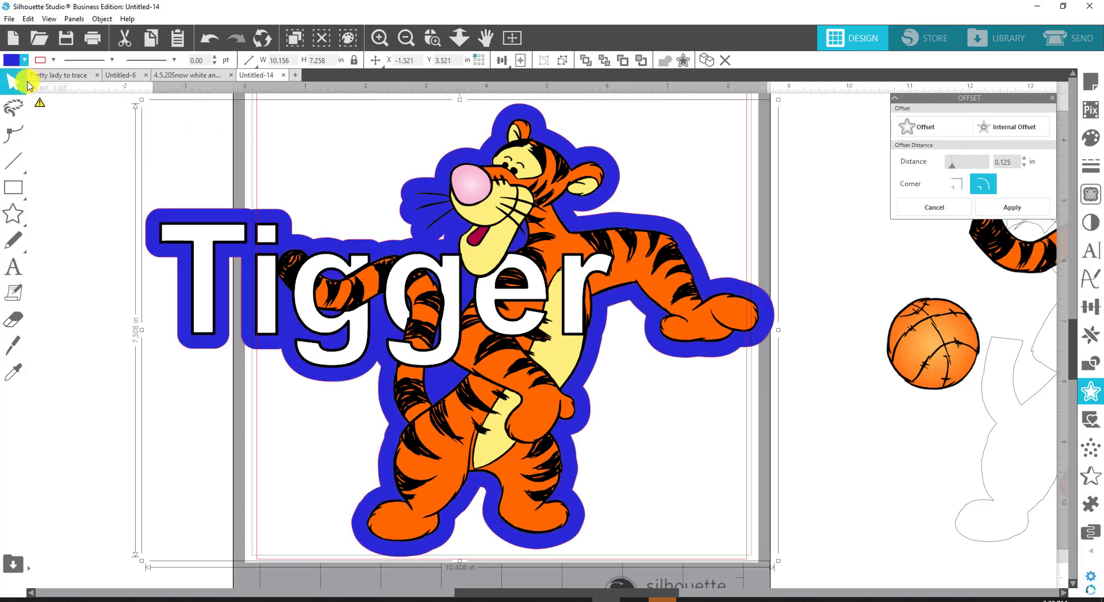
Edit the points of the blue offset to remove the small gap below Tigger's whiskers.
{"action": "double_click", "coordinate": [444, 242]}
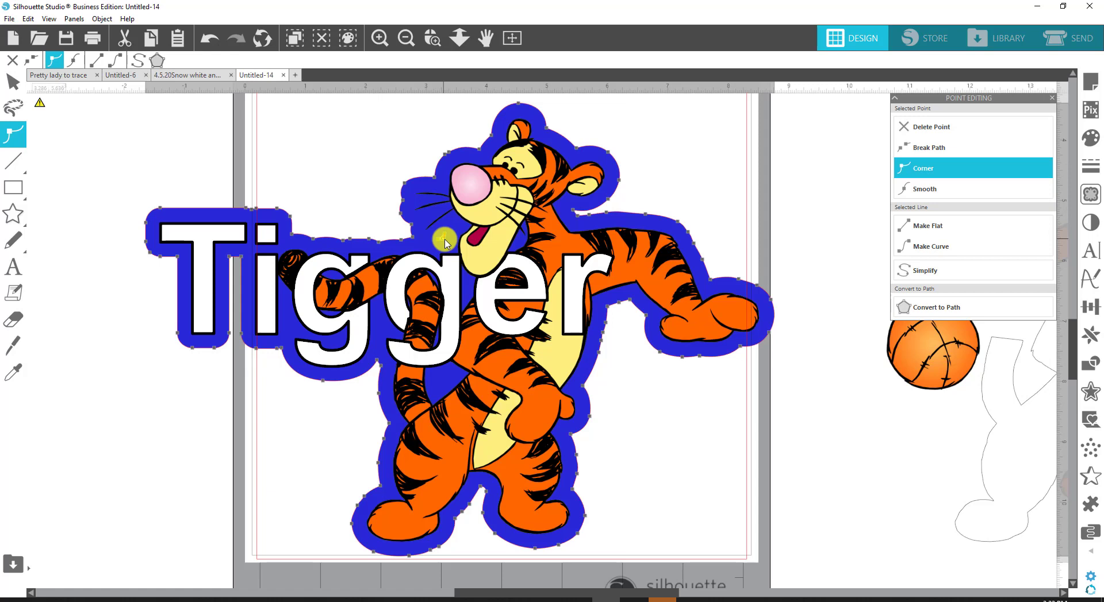
{"action": "left_click", "coordinate": [381, 148]}
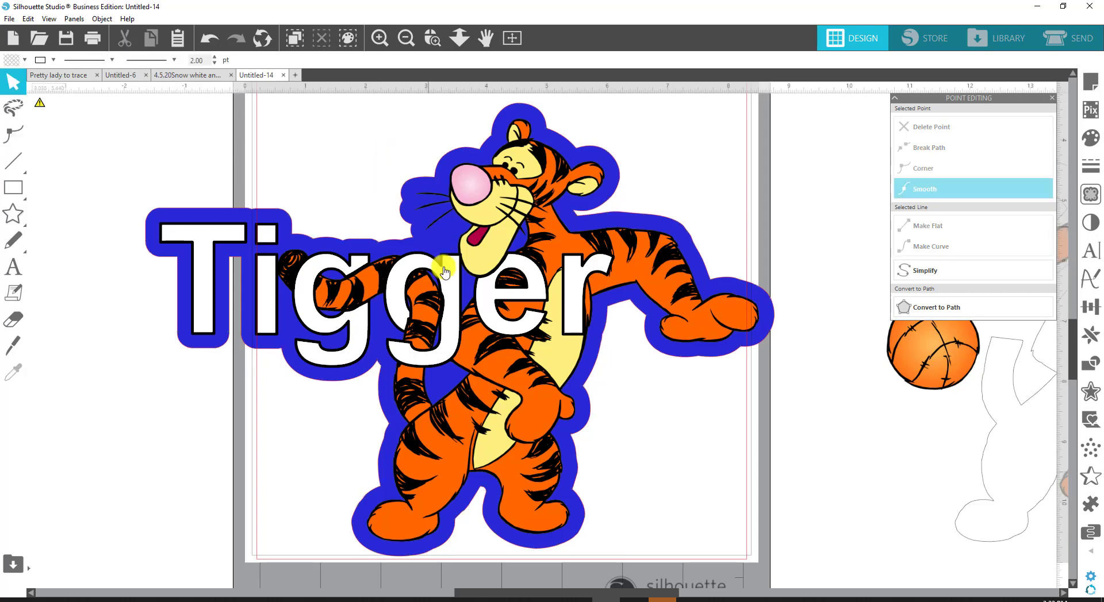
Change the fill of the offset shape behind the design to white.
{"action": "left_click", "coordinate": [410, 185]}
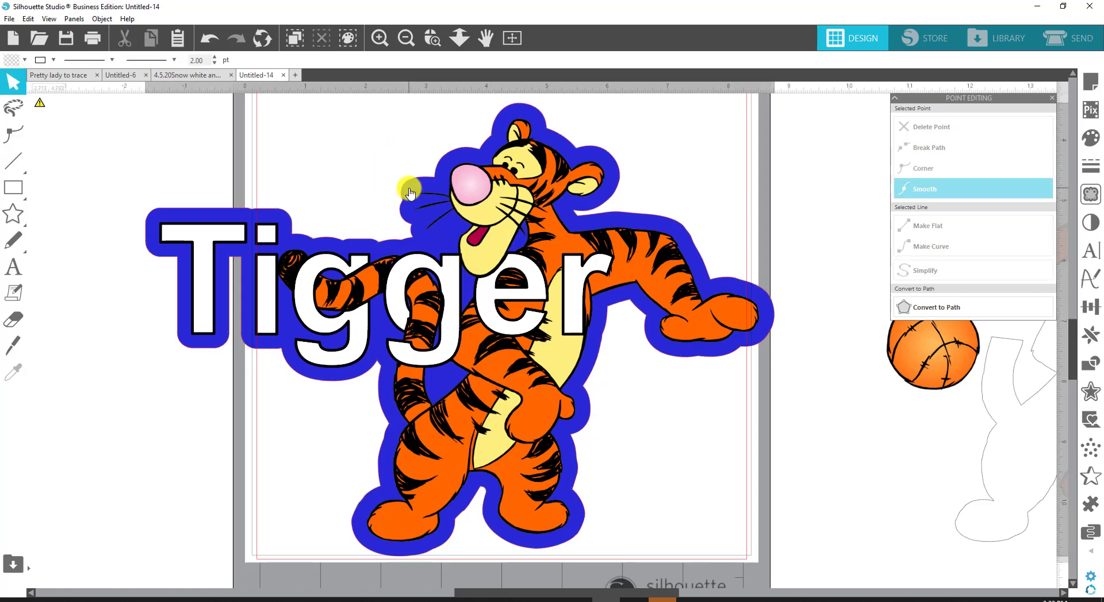
{"action": "left_click", "coordinate": [10, 61]}
{"action": "left_click", "coordinate": [32, 79]}
Draw a five-point star about 2.5 in wide above the "T" of the lettering.
{"action": "left_click", "coordinate": [17, 209]}
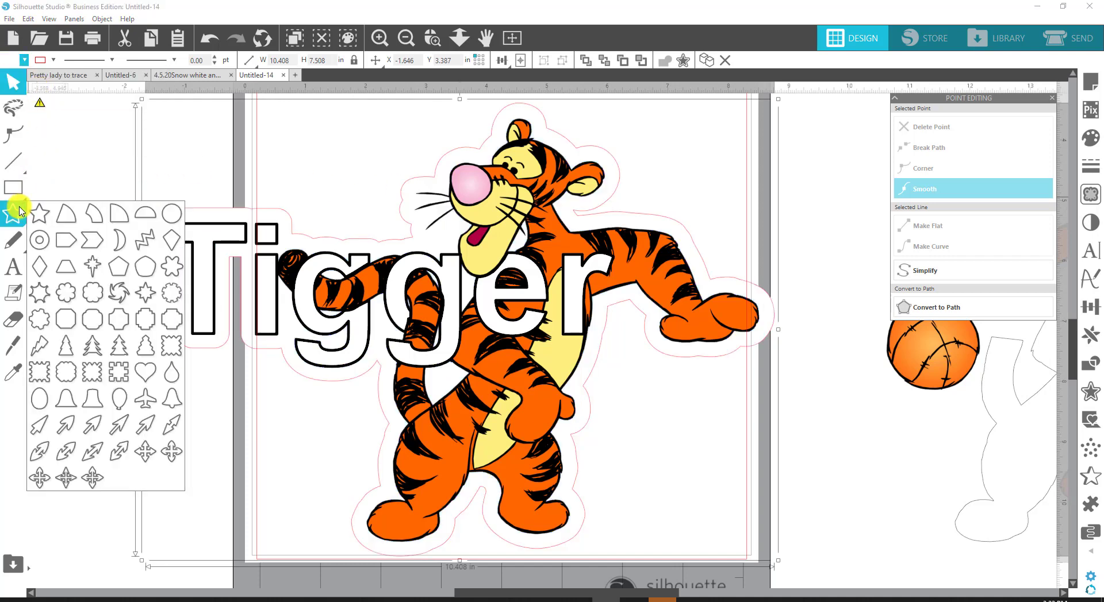
{"action": "mouse_move", "coordinate": [221, 156]}
{"action": "left_mouse_down"}
{"action": "mouse_move", "coordinate": [173, 172]}
{"action": "mouse_move", "coordinate": [142, 149]}
{"action": "left_mouse_up"}
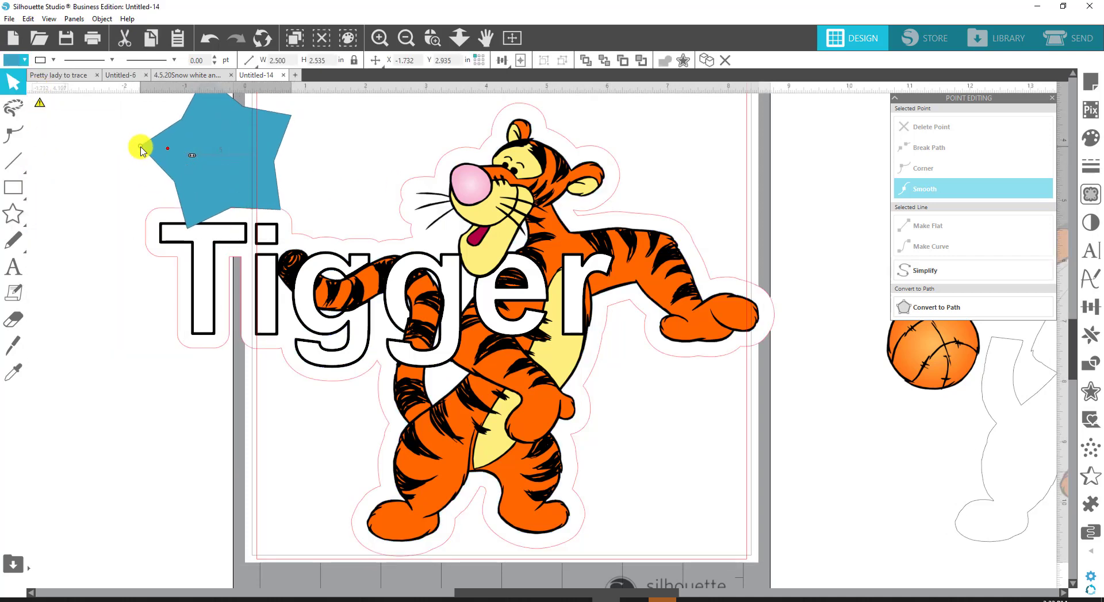
Delete the blue star and remove the red outline colour from the white offset shape behind the design.
{"action": "key", "text": "Delete"}
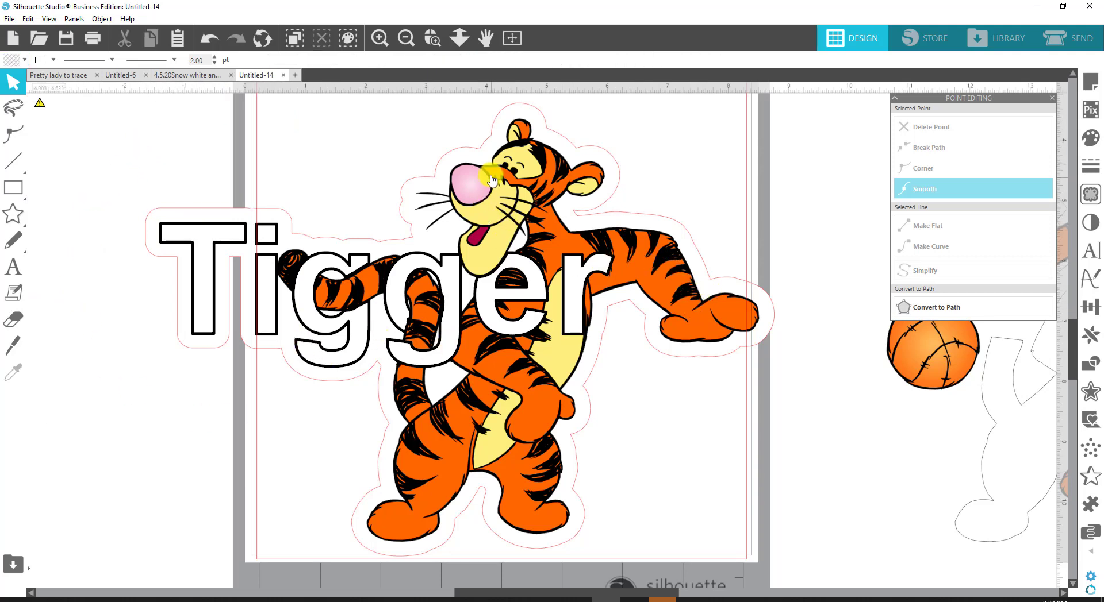
{"action": "left_click", "coordinate": [449, 158]}
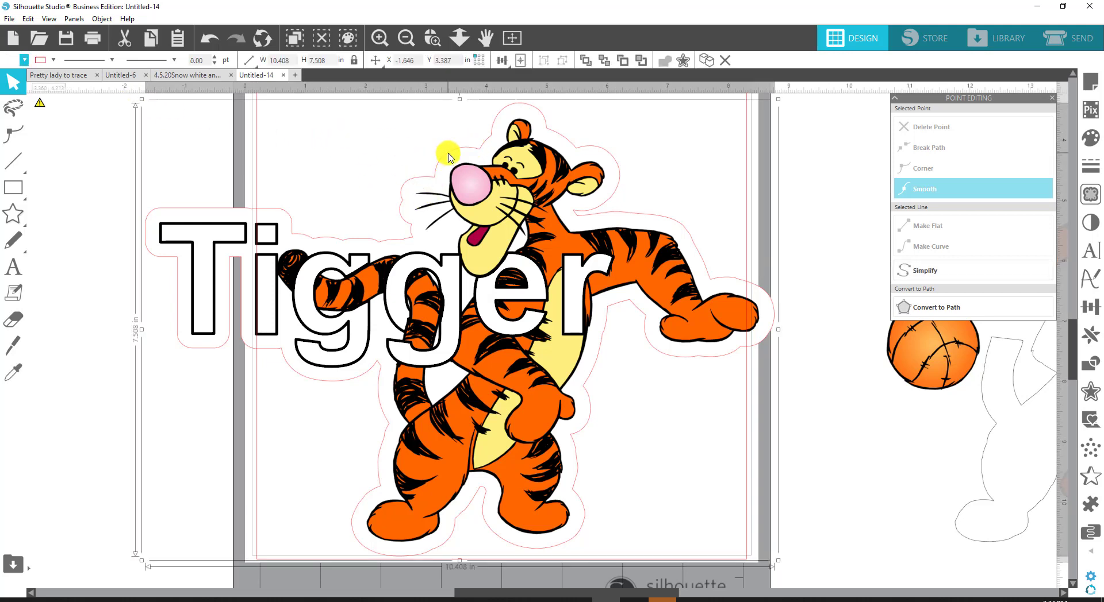
{"action": "left_click", "coordinate": [40, 60]}
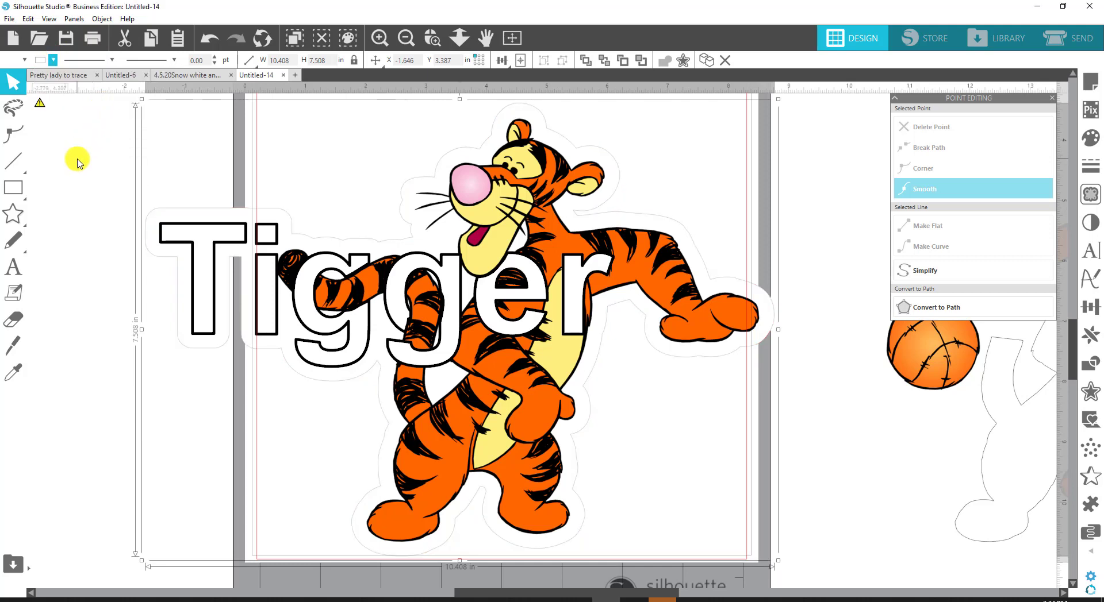
{"action": "left_click", "coordinate": [81, 161]}
Group the Tigger image, the lettering and the white offset backing into one object.
{"action": "left_click_drag", "start_coordinate": [136, 138], "coordinate": [728, 431]}
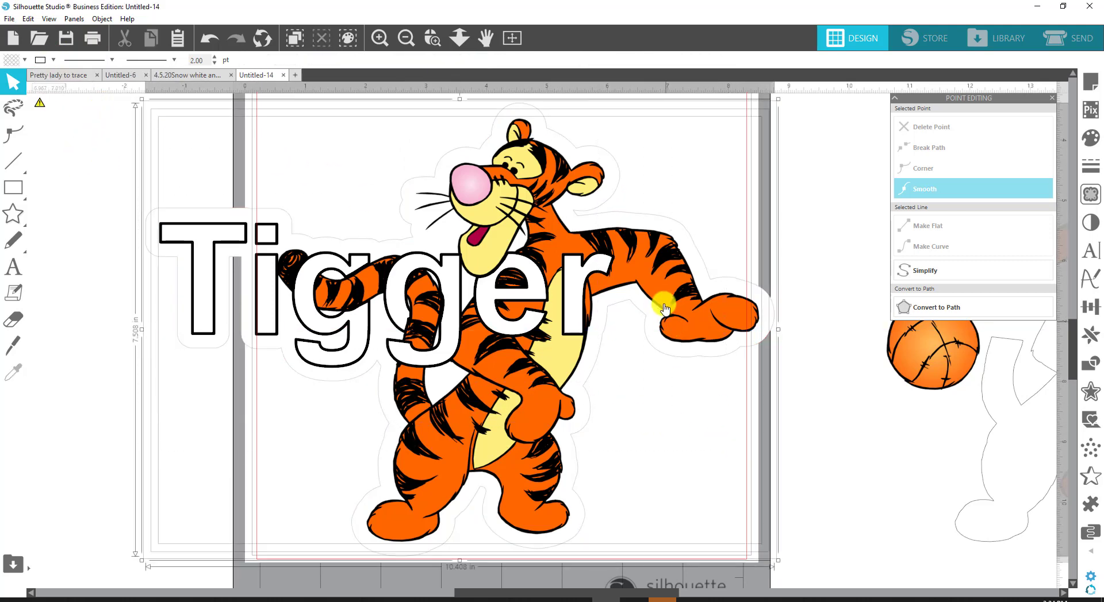
{"action": "right_click", "coordinate": [662, 304]}
{"action": "left_click", "coordinate": [698, 453]}
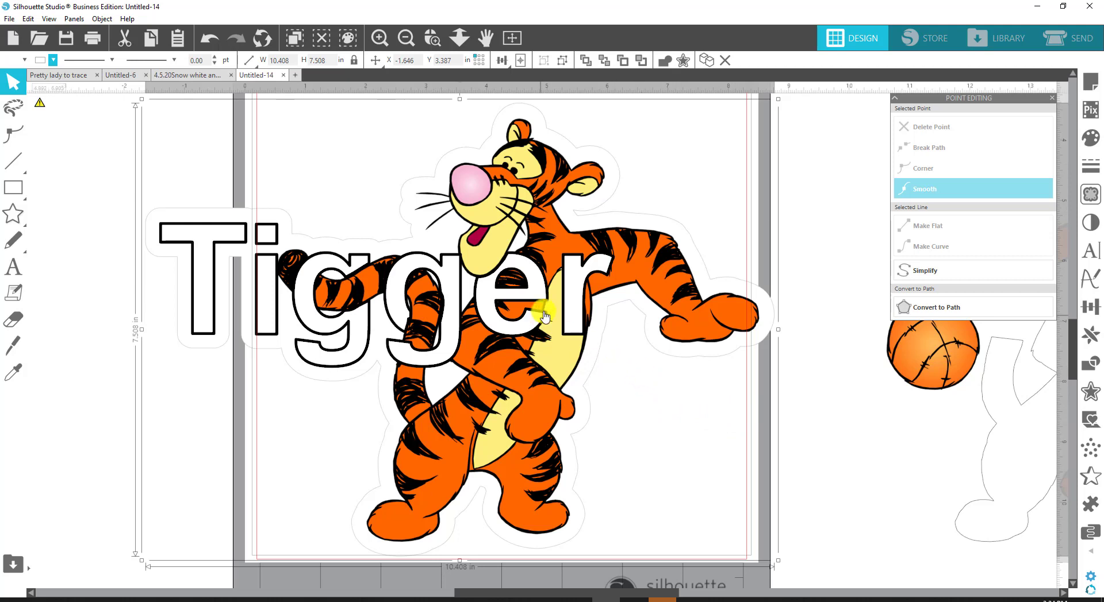
Examine the file types offered for saving the selection, and leave without saving.
{"action": "left_click", "coordinate": [10, 19]}
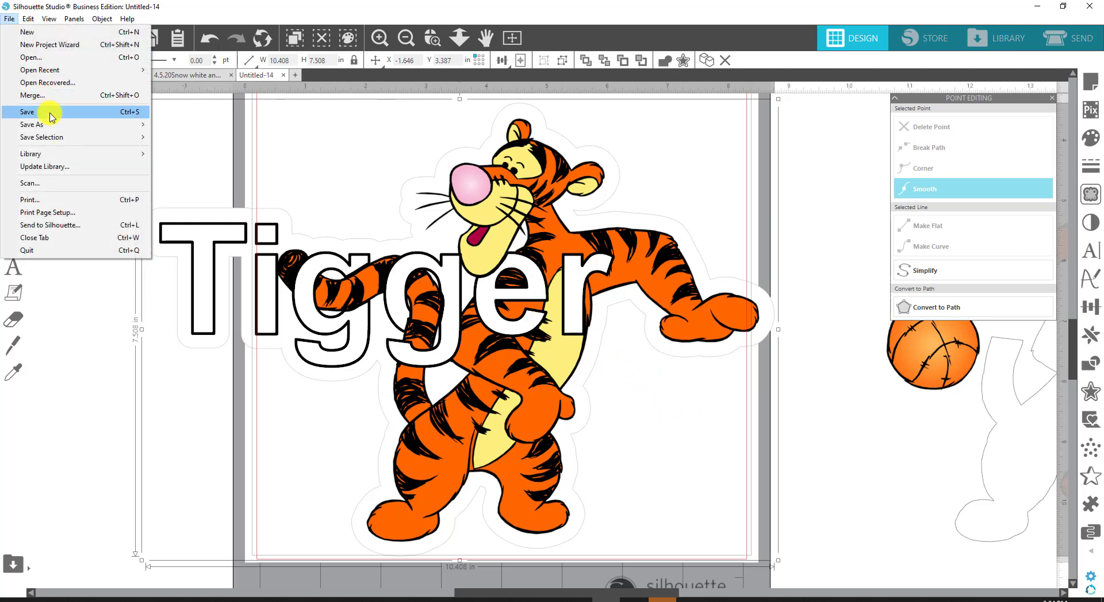
{"action": "mouse_move", "coordinate": [47, 141]}
{"action": "left_click", "coordinate": [190, 137]}
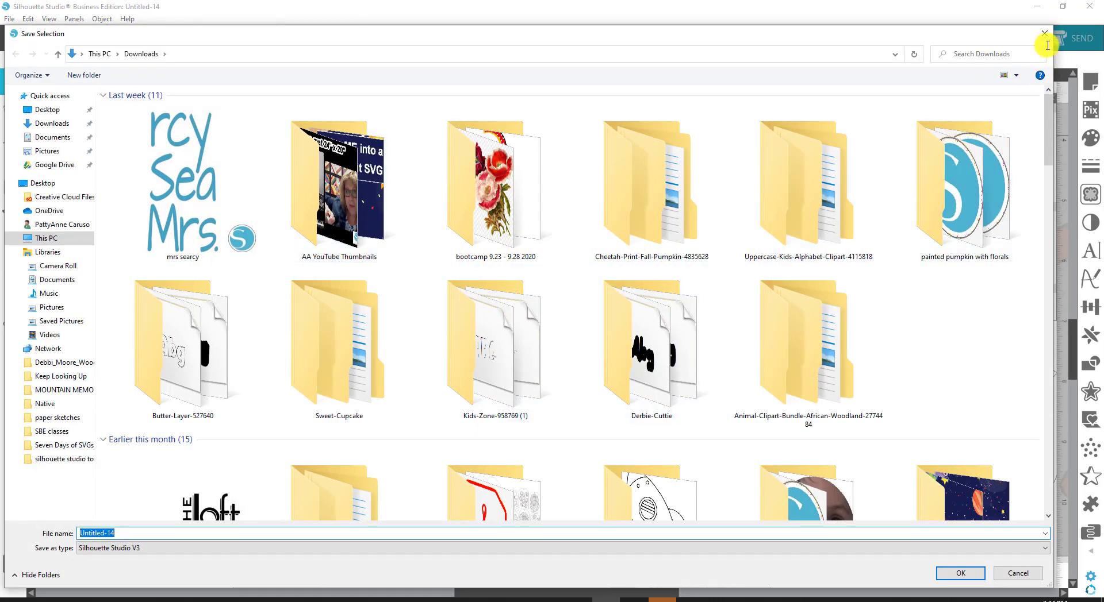
{"action": "left_click", "coordinate": [110, 550]}
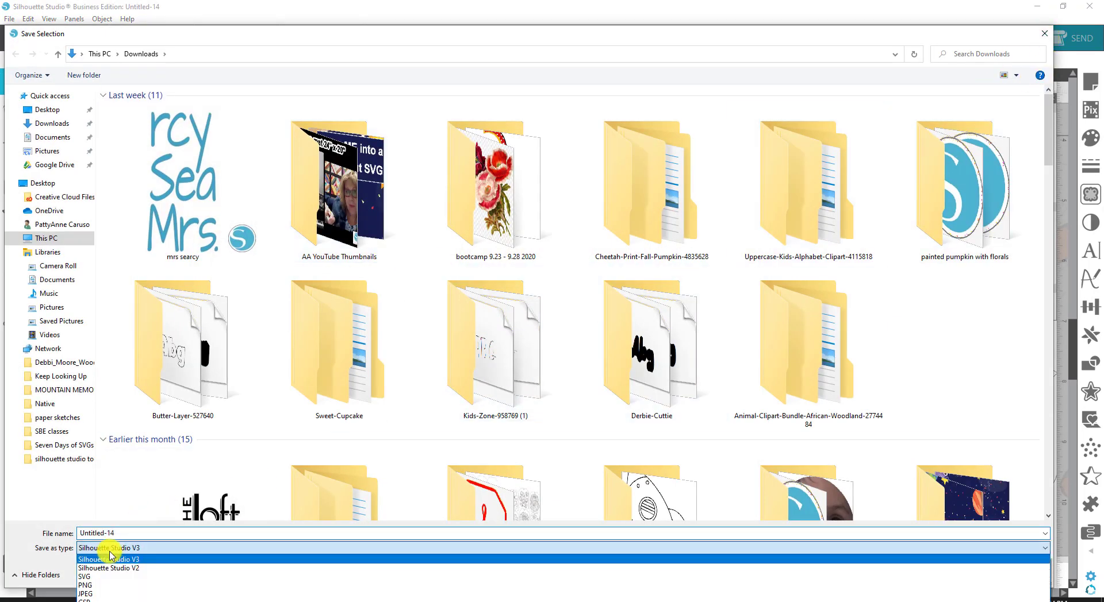
{"action": "left_click", "coordinate": [1041, 37]}
{"action": "left_click", "coordinate": [1042, 38]}
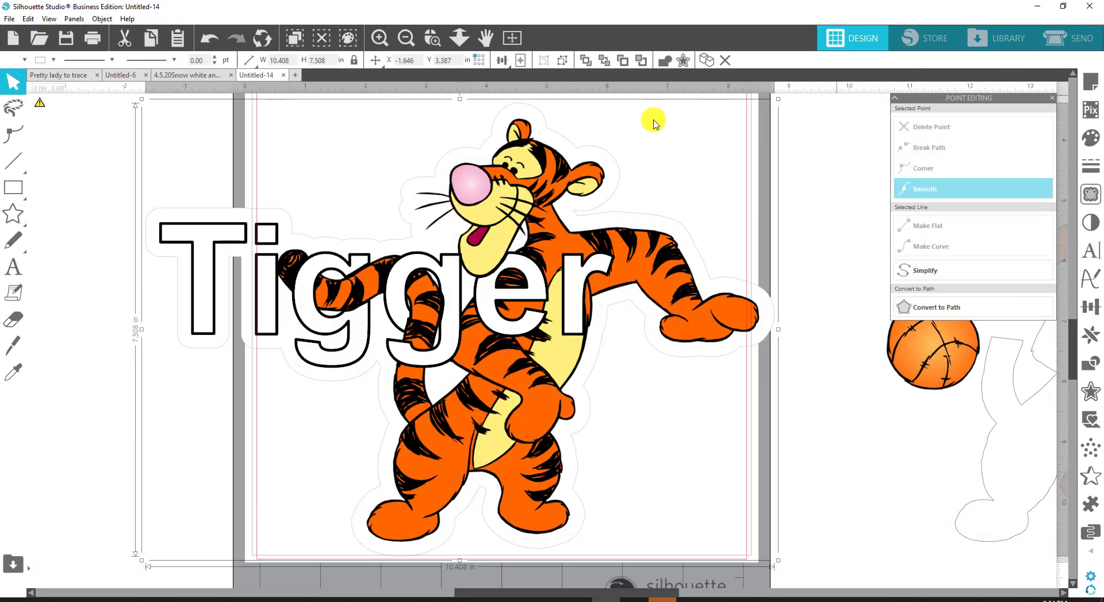
Close the point editing options and delete the spare Tigger images, outline pieces and basketball beside the finished design.
{"action": "left_click", "coordinate": [1053, 99]}
{"action": "left_click", "coordinate": [405, 38]}
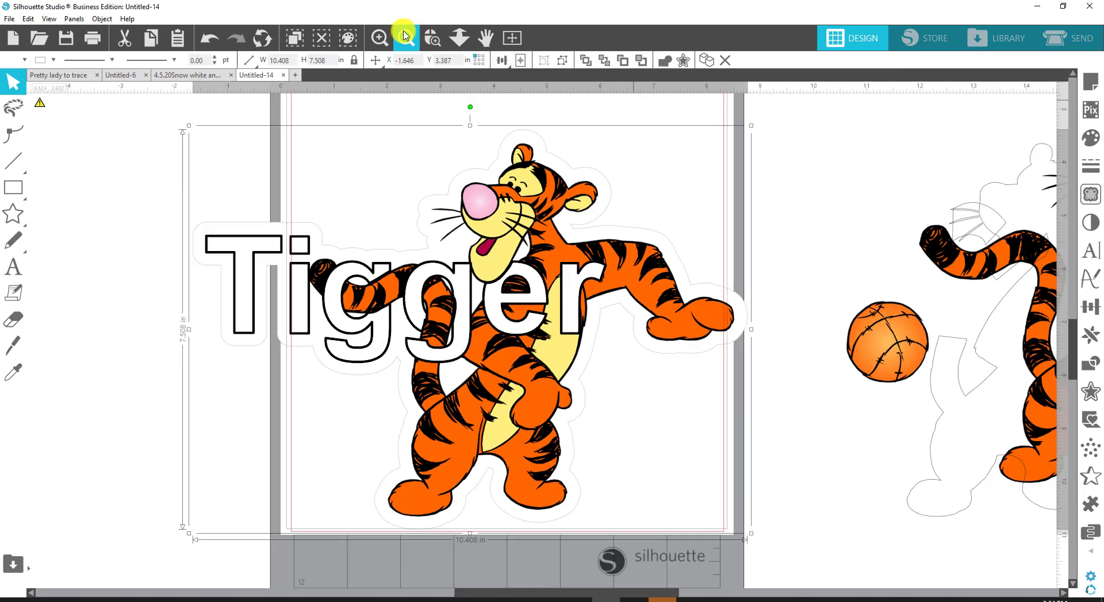
{"action": "left_click", "coordinate": [954, 426]}
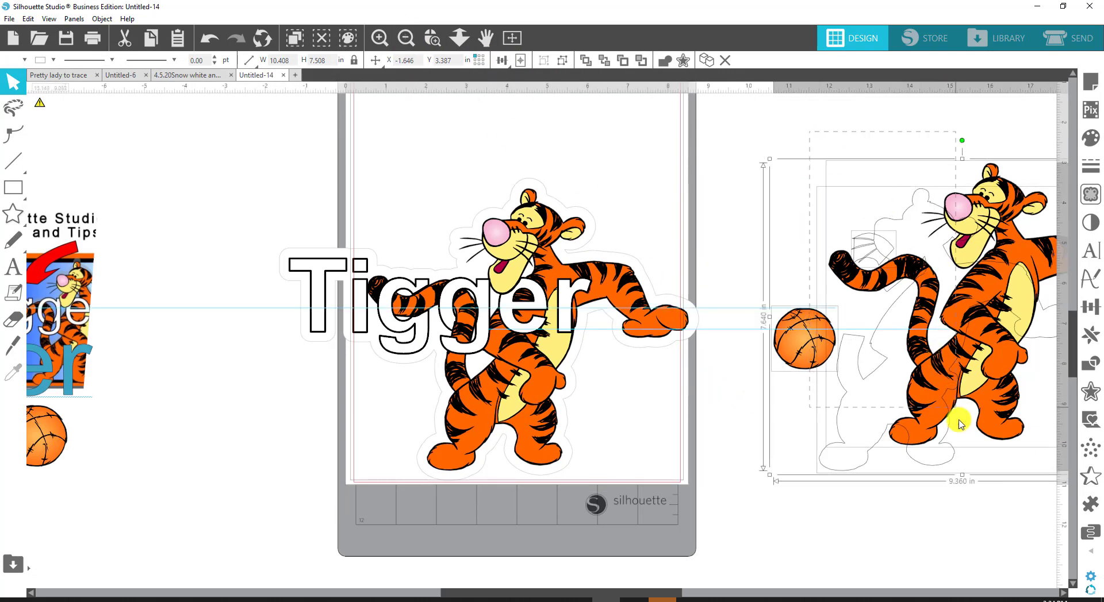
{"action": "key", "text": "Delete"}
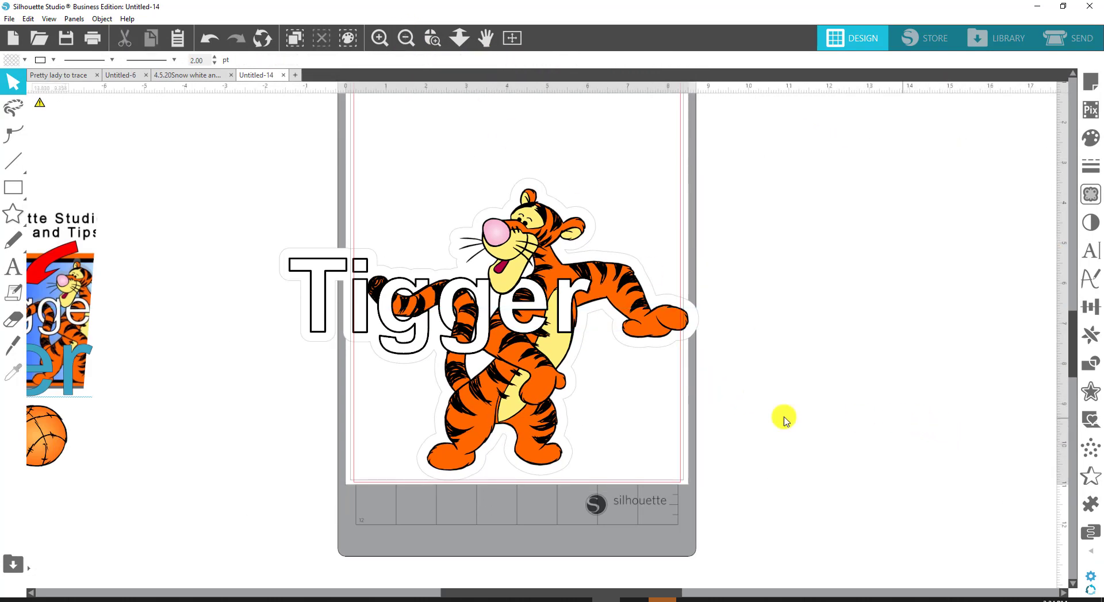
Delete the reference card, the other basketball and the leftover blue lettering outside the page.
{"action": "left_click", "coordinate": [53, 310]}
{"action": "key", "text": "Delete"}
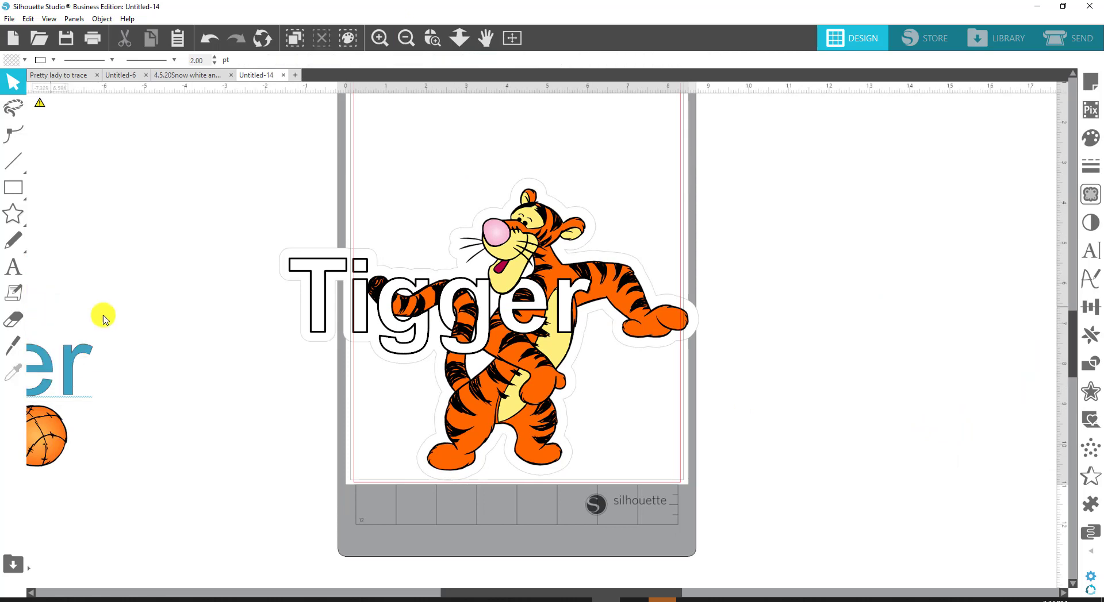
{"action": "left_click", "coordinate": [31, 432]}
{"action": "key", "text": "Delete"}
{"action": "left_click", "coordinate": [34, 376]}
{"action": "key", "text": "Delete"}
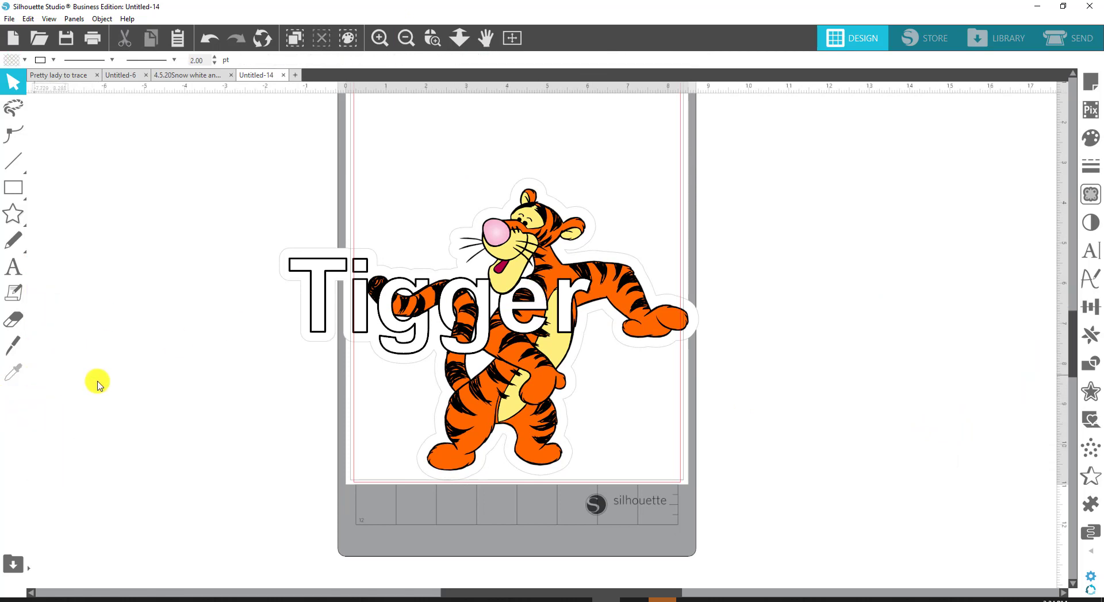
Rotate the grouped Tigger design 90 degrees counterclockwise so its length runs along the portrait page.
{"action": "left_click", "coordinate": [569, 328]}
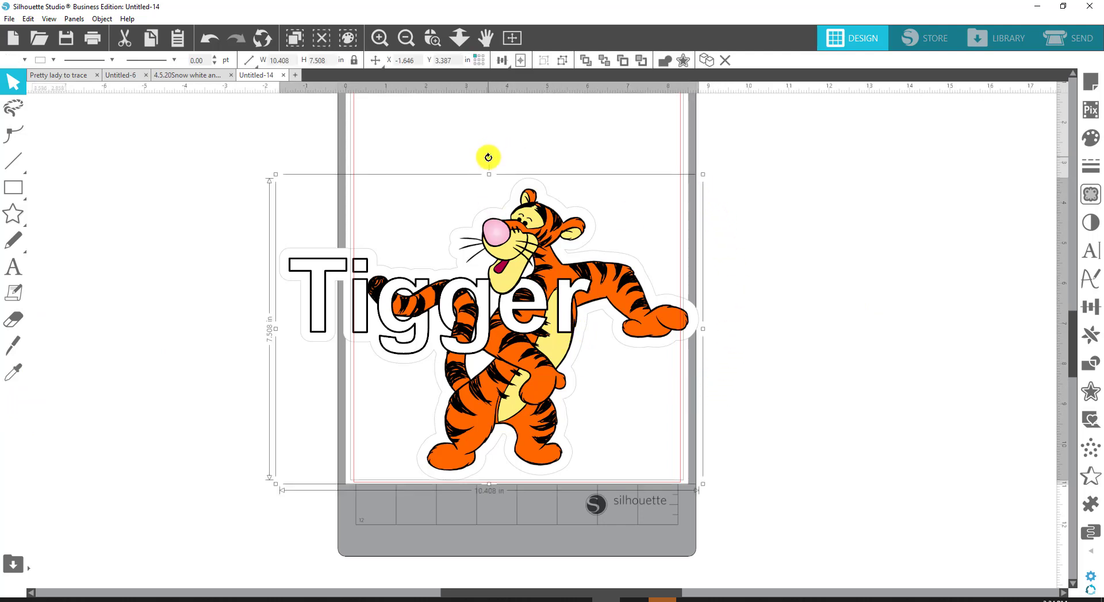
{"action": "left_click", "coordinate": [127, 18]}
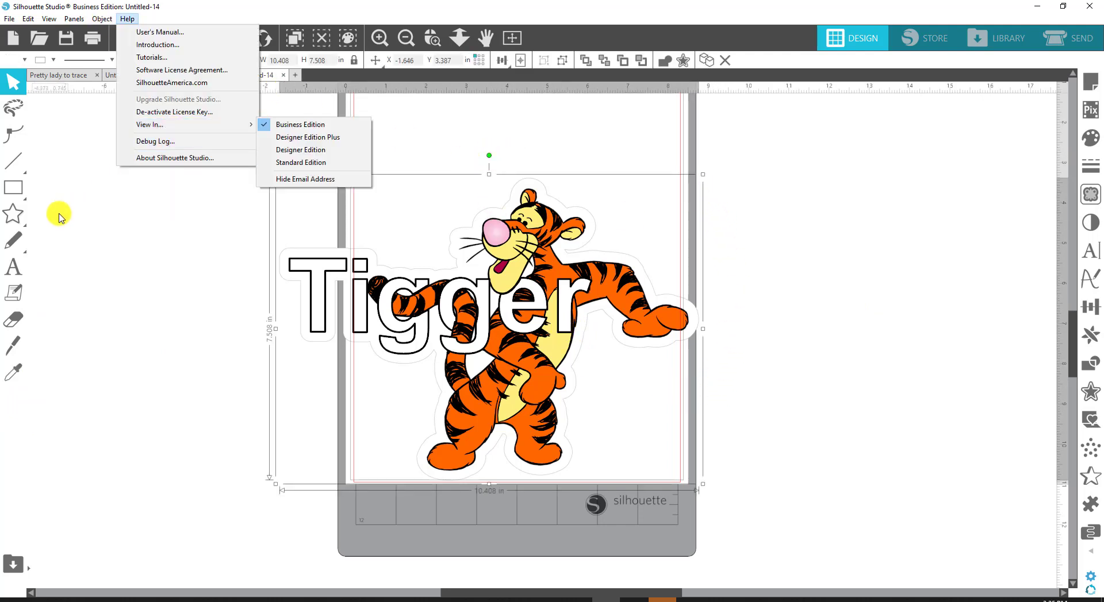
{"action": "left_click", "coordinate": [54, 214]}
{"action": "left_click", "coordinate": [529, 281]}
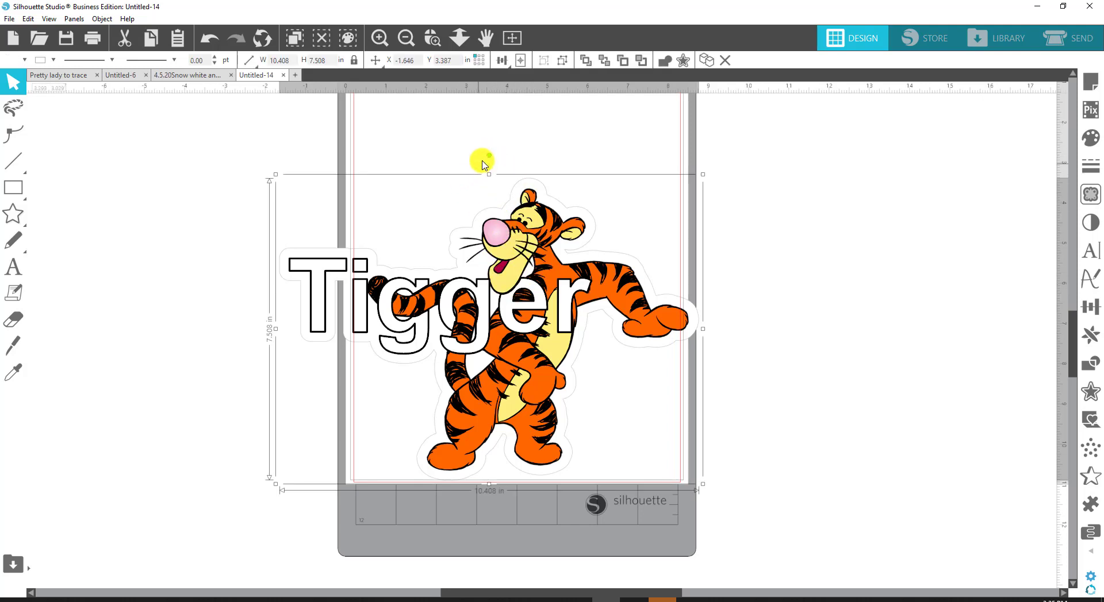
{"action": "left_click_drag", "start_coordinate": [484, 160], "coordinate": [436, 328]}
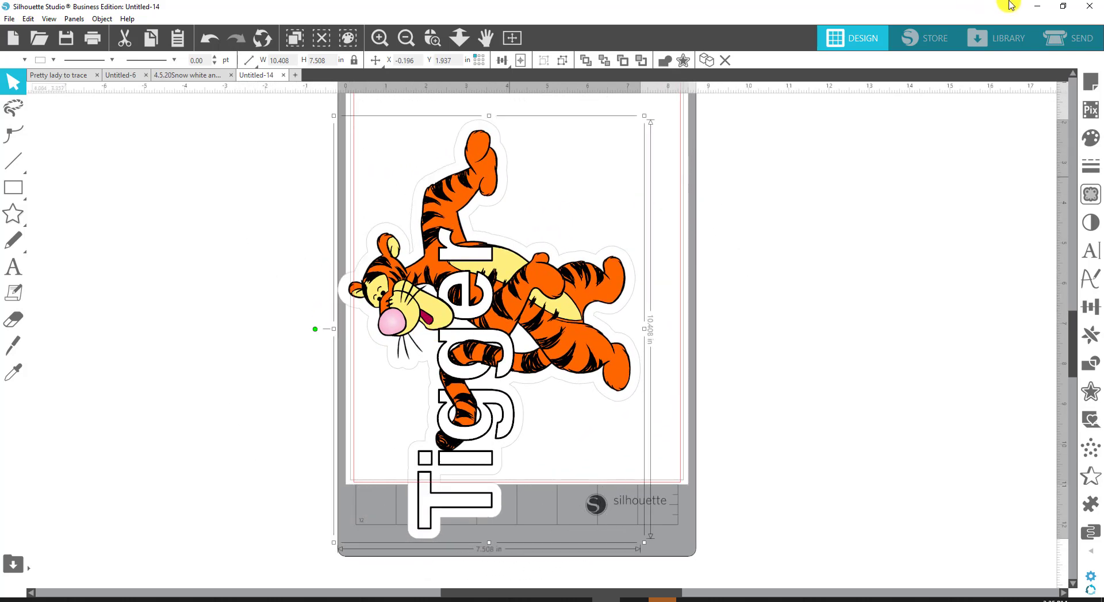
Show the print border in the page setup and turn on the registration marks.
{"action": "left_click", "coordinate": [1088, 82]}
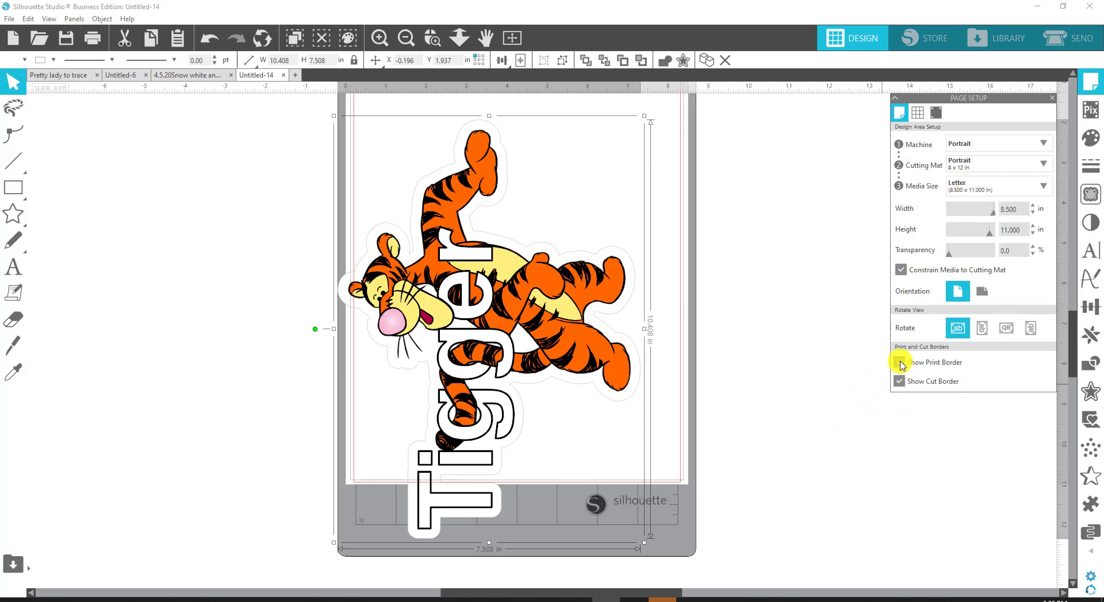
{"action": "left_click", "coordinate": [900, 363]}
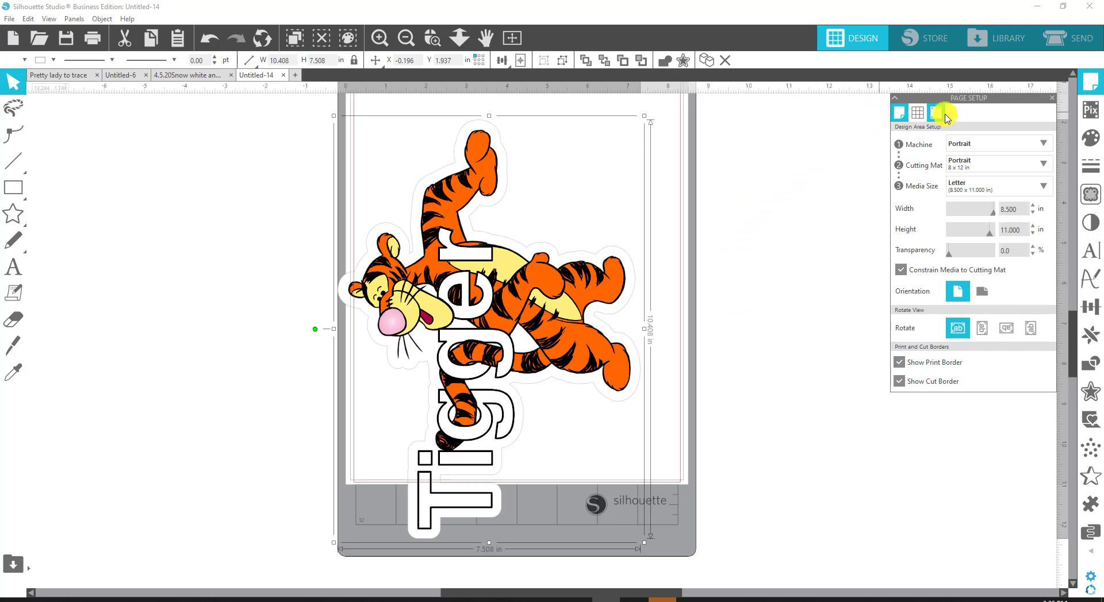
{"action": "left_click", "coordinate": [937, 115]}
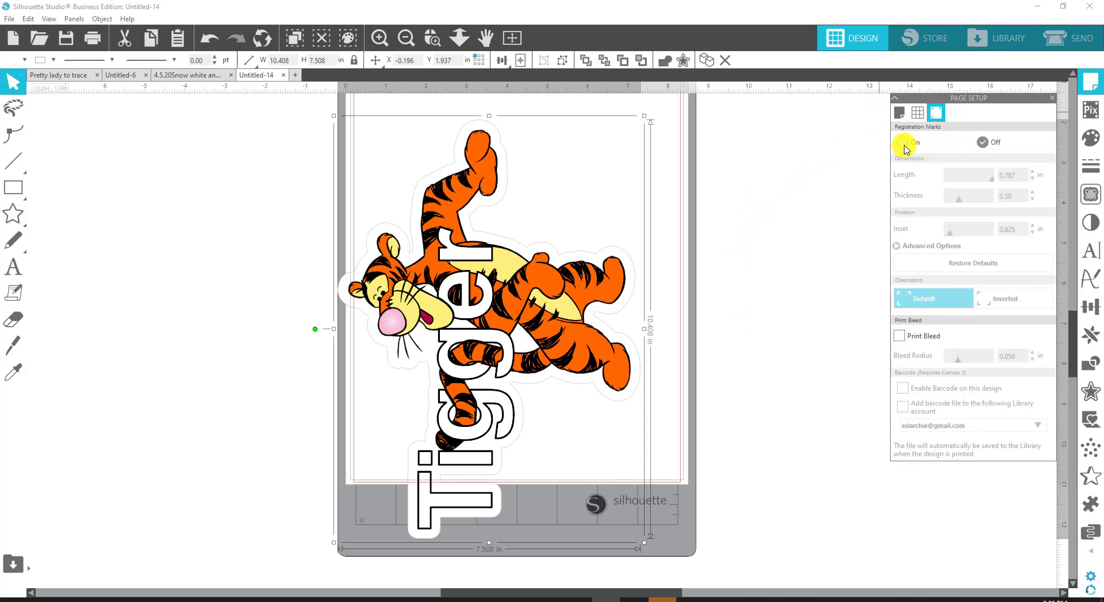
{"action": "left_click", "coordinate": [903, 145]}
{"action": "scroll", "coordinate": [741, 278], "scroll_direction": "up", "scroll_amount": 3}
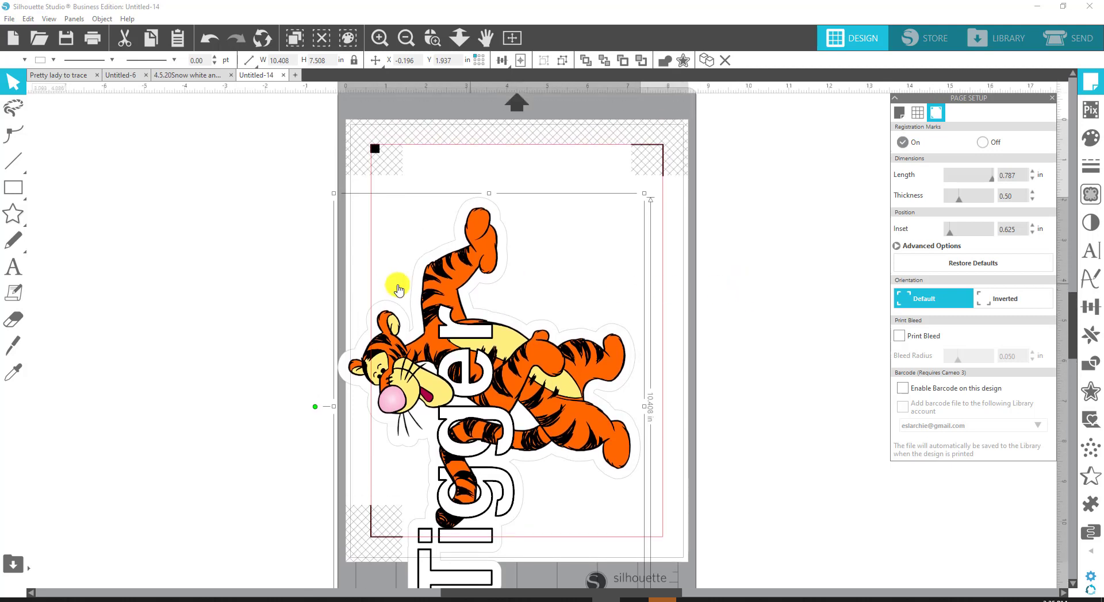
Scale the design to about 9.47 by 6.83 in and position it inside the cut border between the registration marks.
{"action": "left_click_drag", "start_coordinate": [460, 354], "coordinate": [492, 296]}
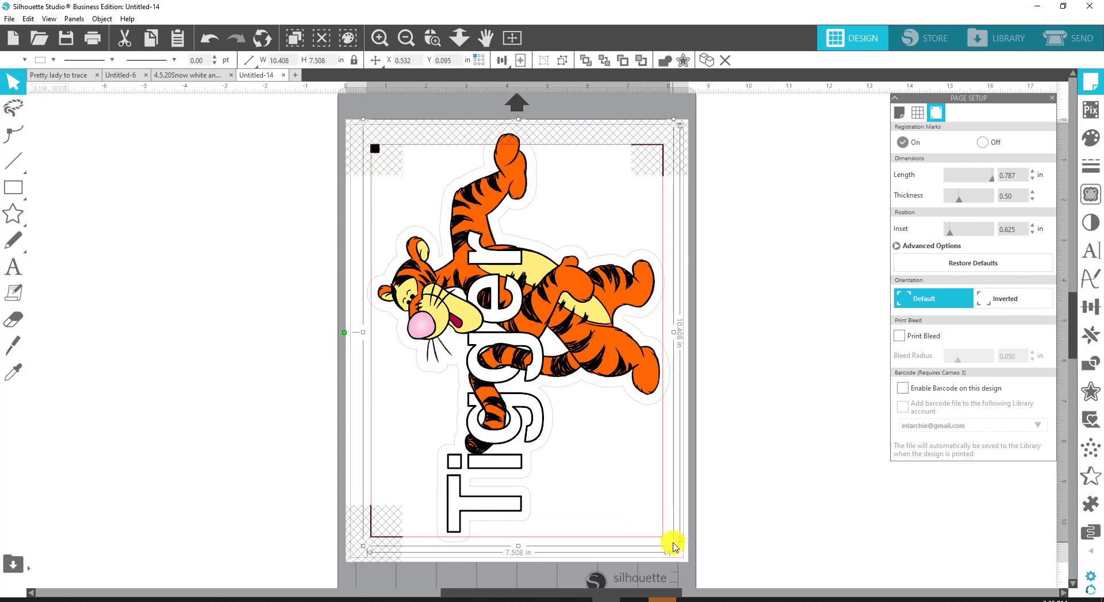
{"action": "left_click_drag", "start_coordinate": [673, 546], "coordinate": [635, 493]}
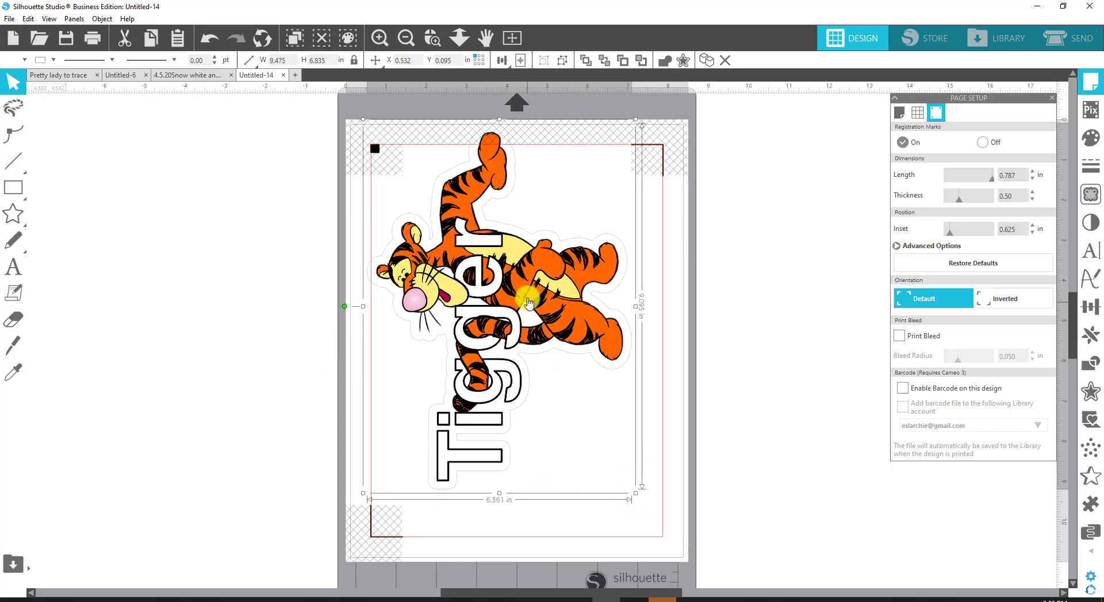
{"action": "left_click_drag", "start_coordinate": [529, 302], "coordinate": [525, 333]}
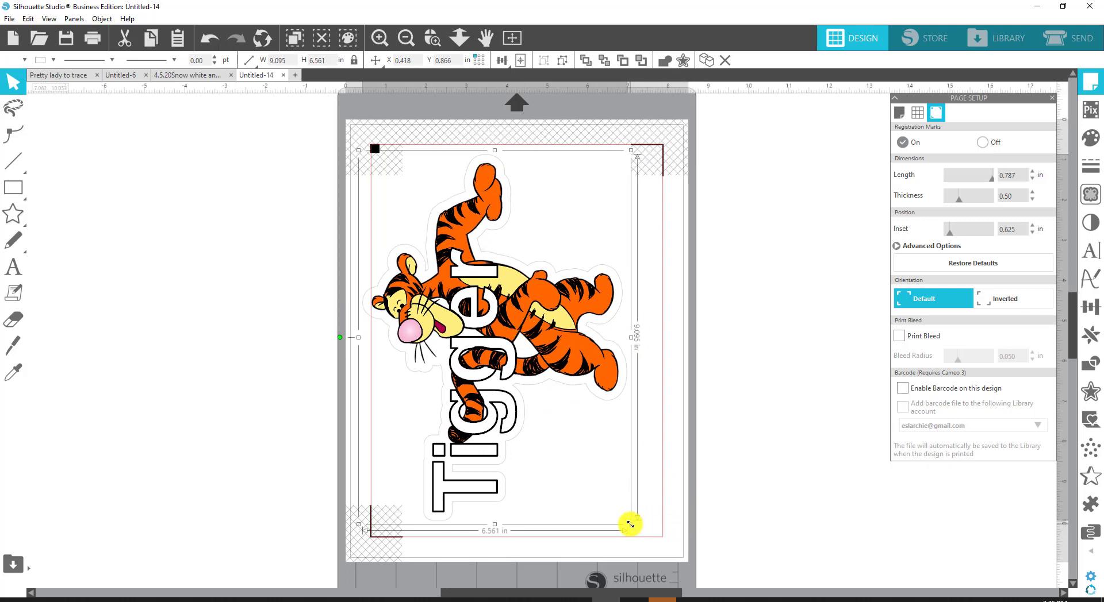
{"action": "left_click_drag", "start_coordinate": [630, 524], "coordinate": [649, 538]}
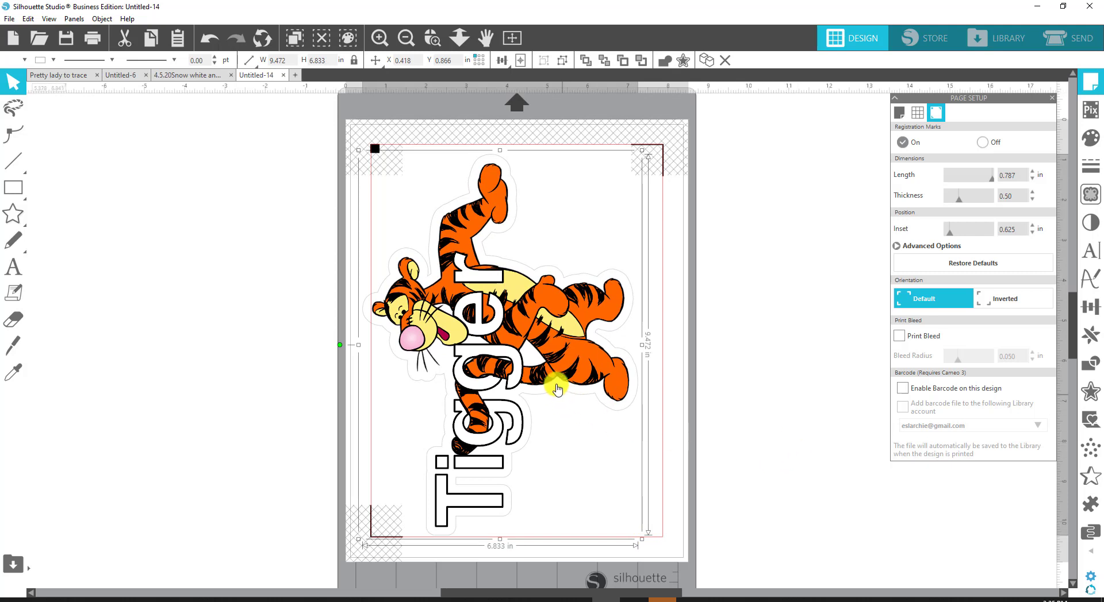
{"action": "left_click_drag", "start_coordinate": [565, 361], "coordinate": [584, 335]}
{"action": "left_click", "coordinate": [826, 361]}
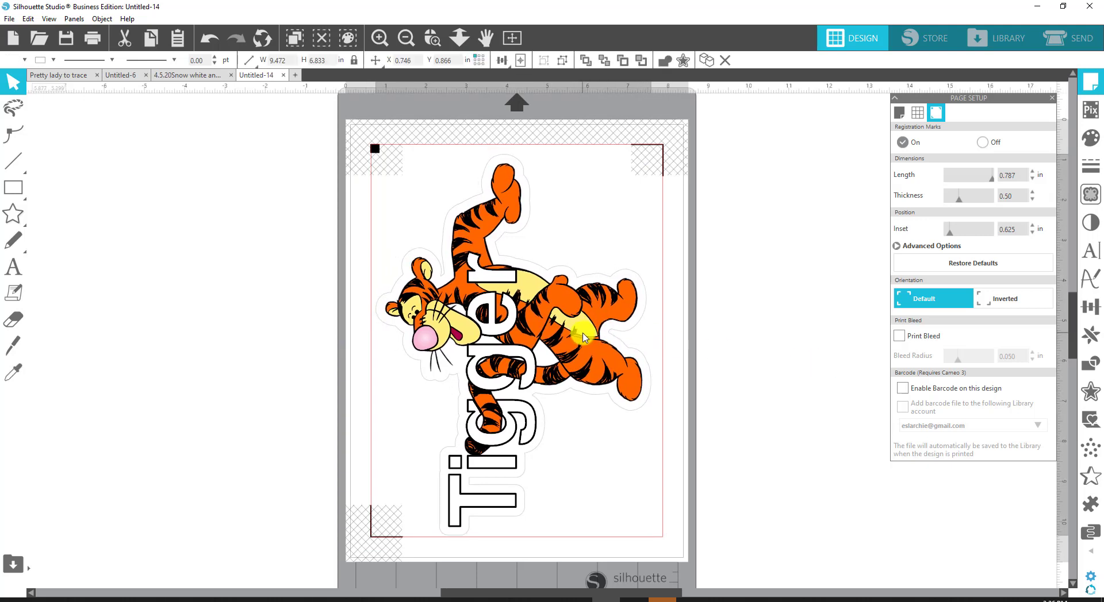
{"action": "left_click", "coordinate": [379, 258]}
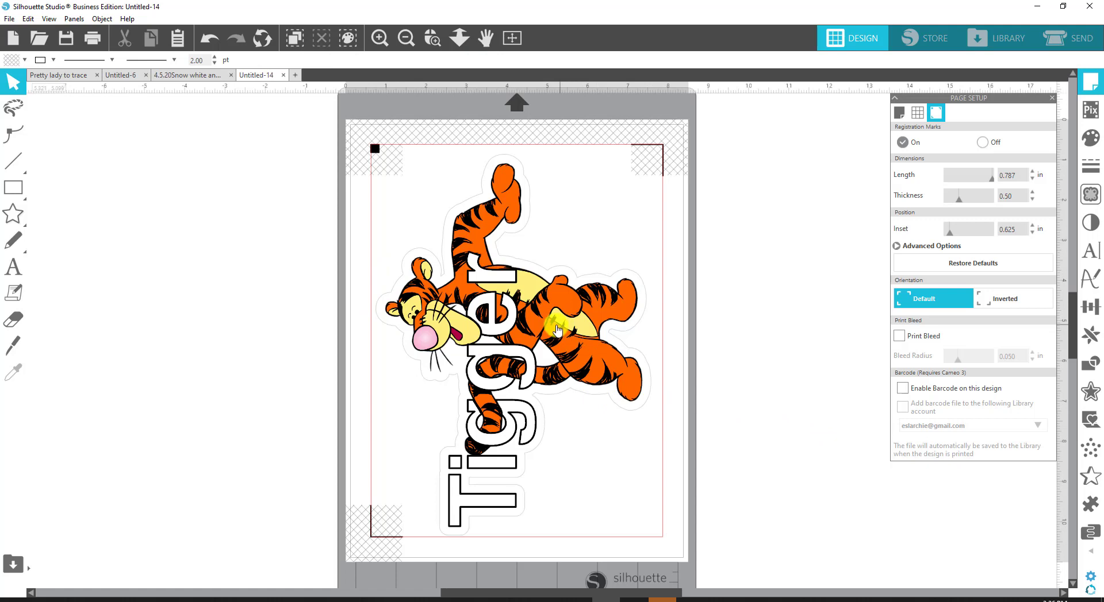
{"action": "left_click", "coordinate": [556, 329]}
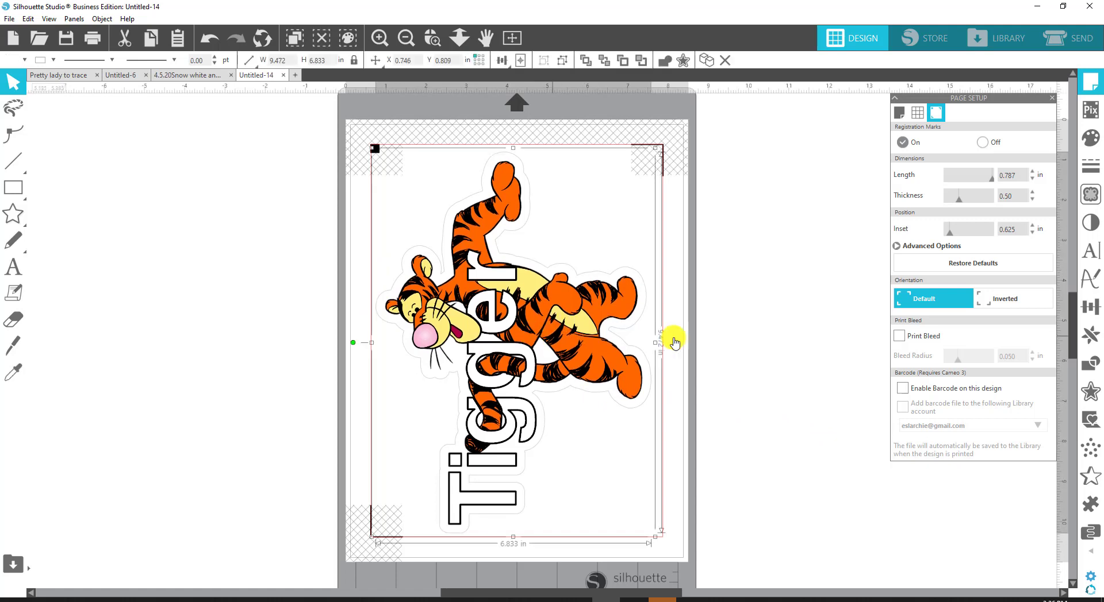